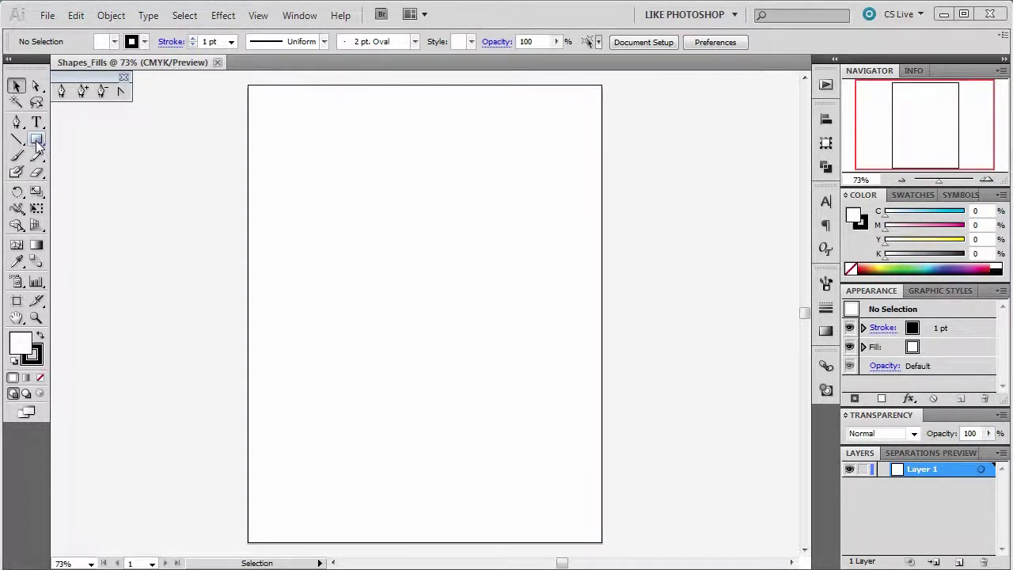
- Select the Rectangle tool and bring up the fill colour swatches
click(37, 141)
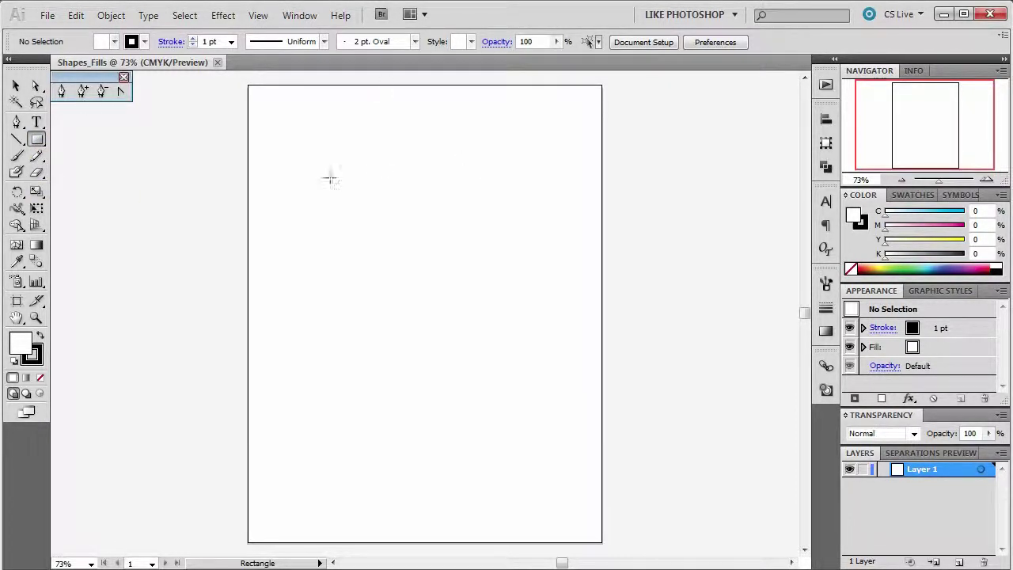
click(115, 42)
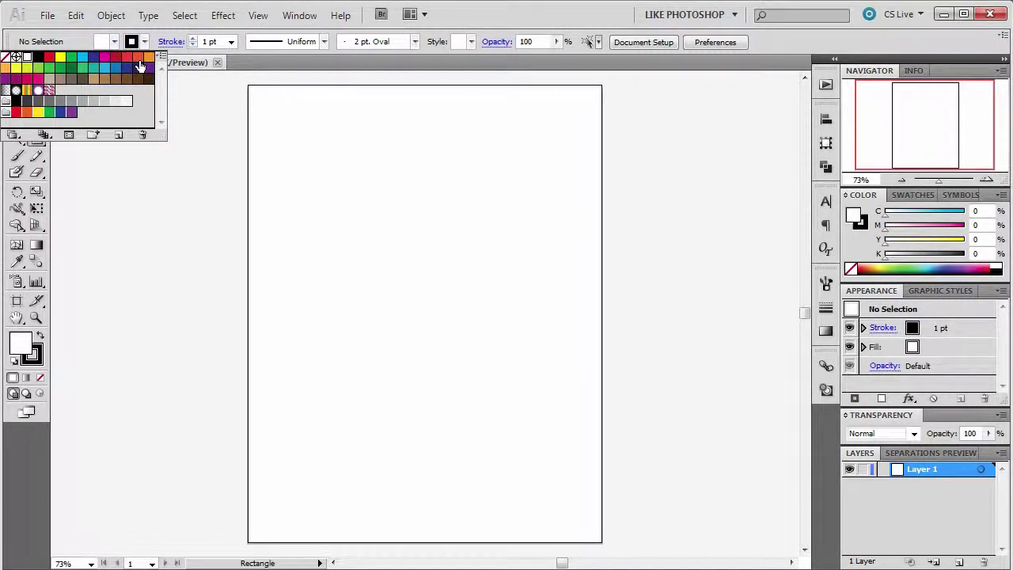
- Draw a crimson rectangle with a 4 pt black stroke near the artboard's top-left, then deselect it
click(115, 57)
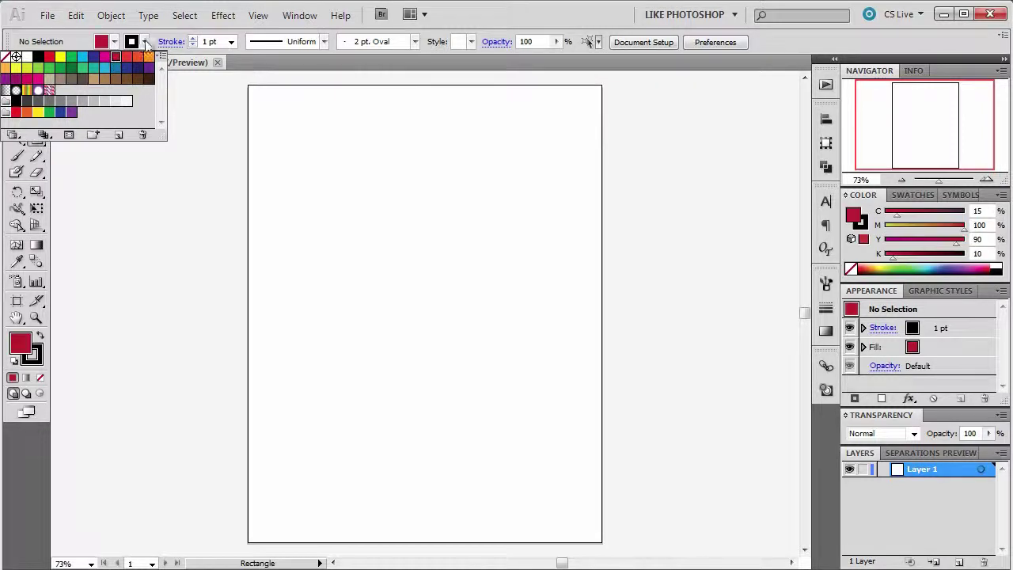
click(193, 39)
click(193, 39)
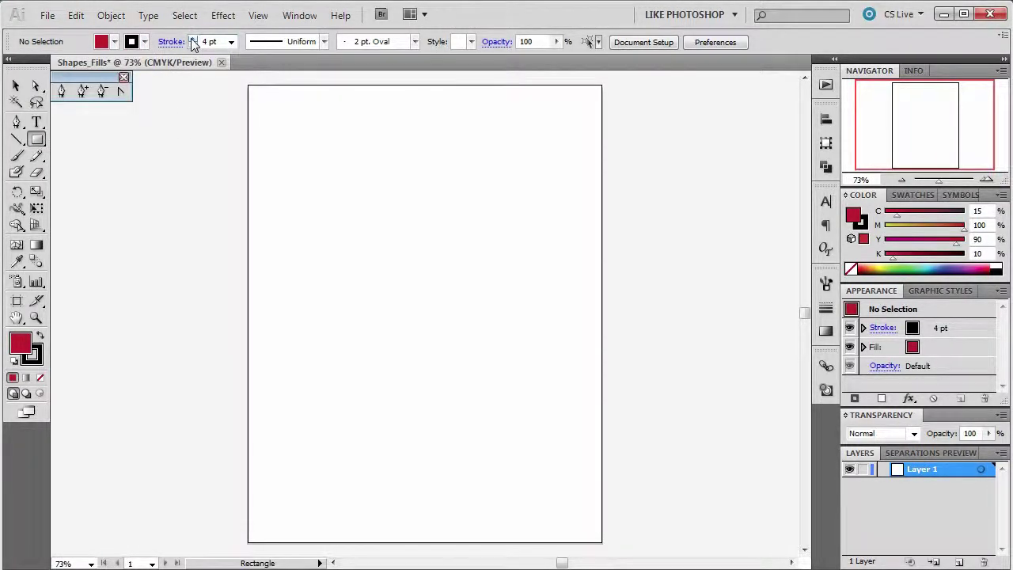
drag(305, 145, 418, 210)
click(15, 86)
click(356, 296)
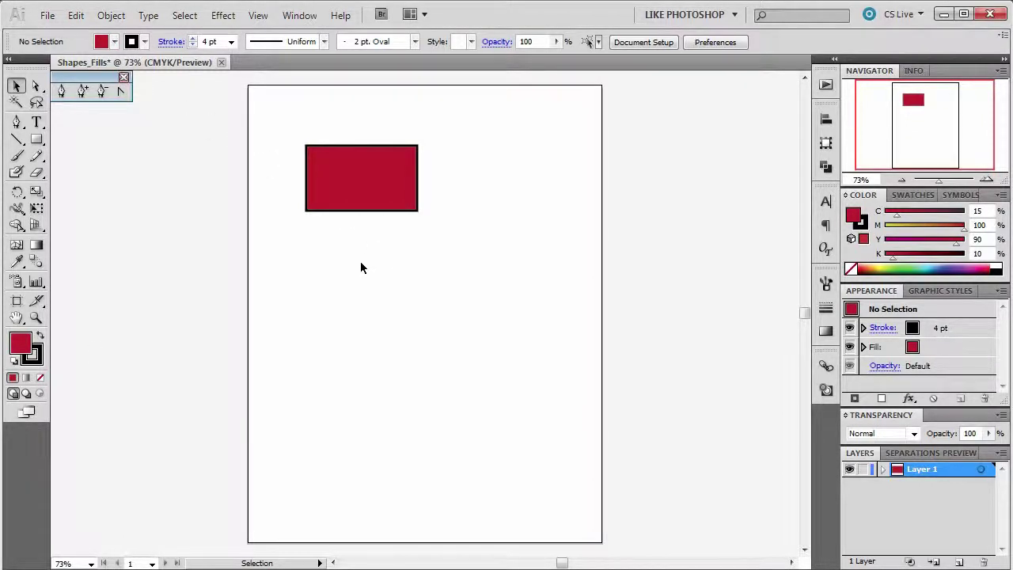
click(36, 140)
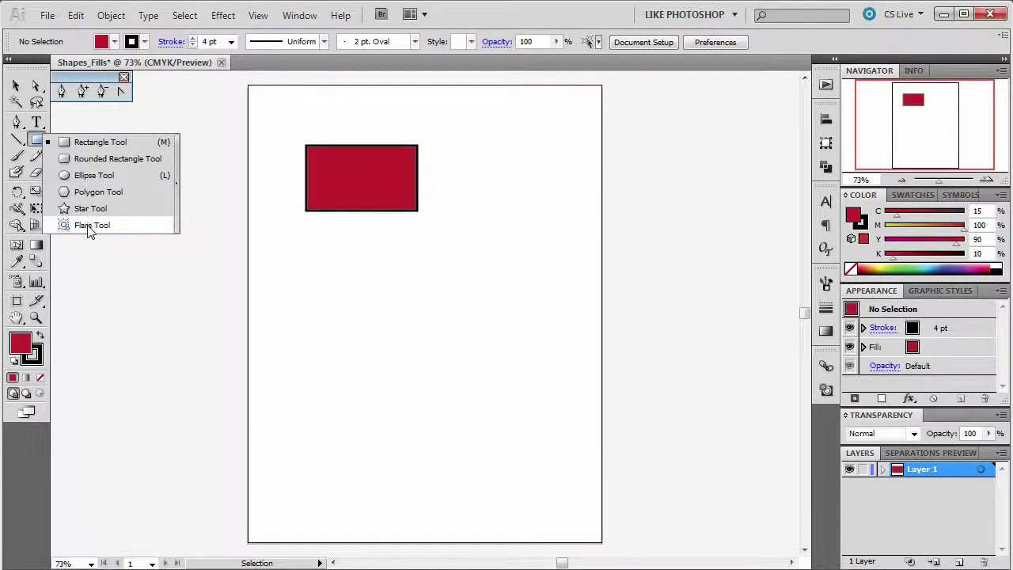
- Tear off the shape tools into a floating panel and move it higher up
click(179, 190)
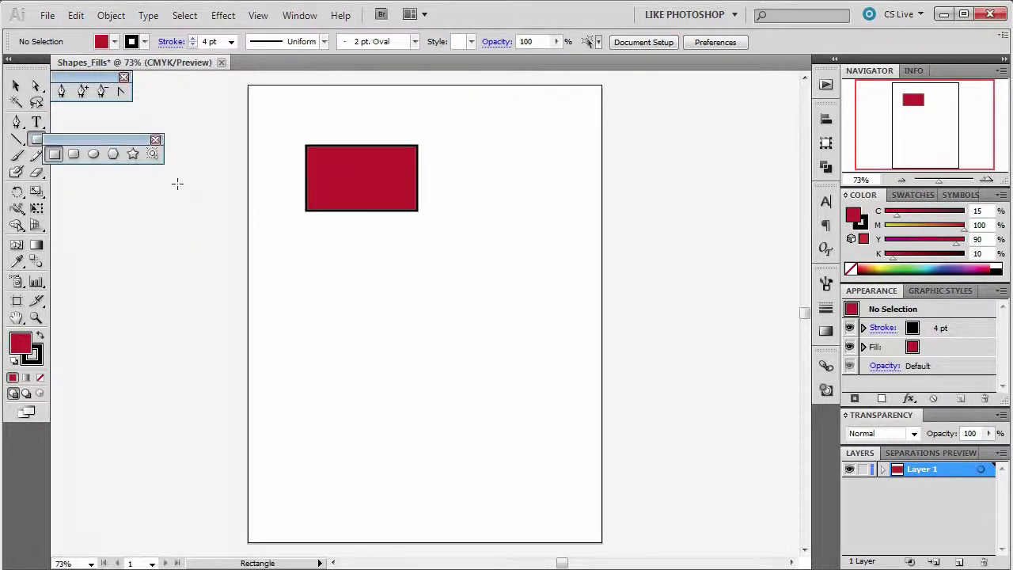
drag(111, 144, 123, 111)
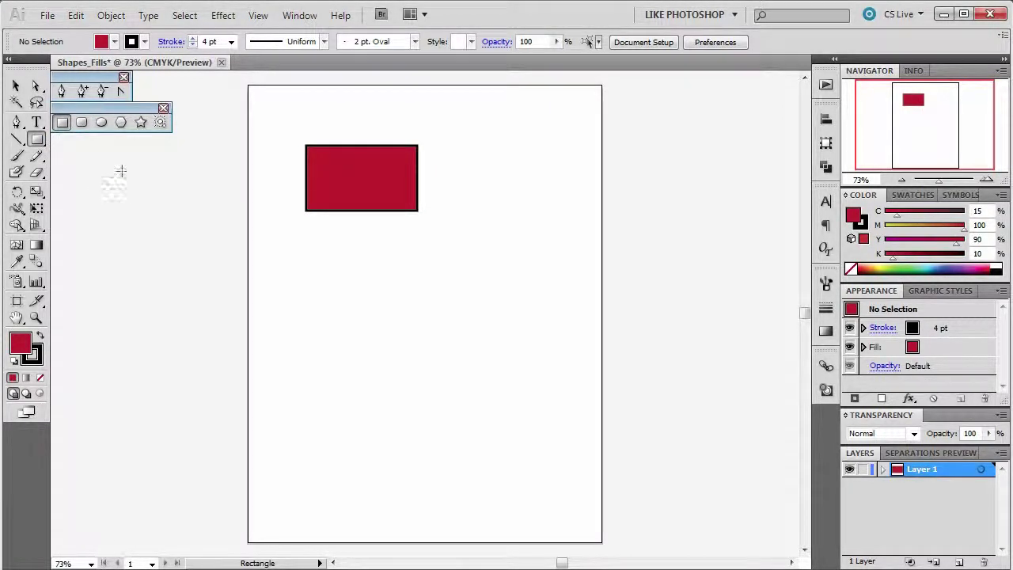
- Draw and delete a test rounded rectangle, then open the Rounded Rectangle dialog showing 23 pt radius
click(79, 123)
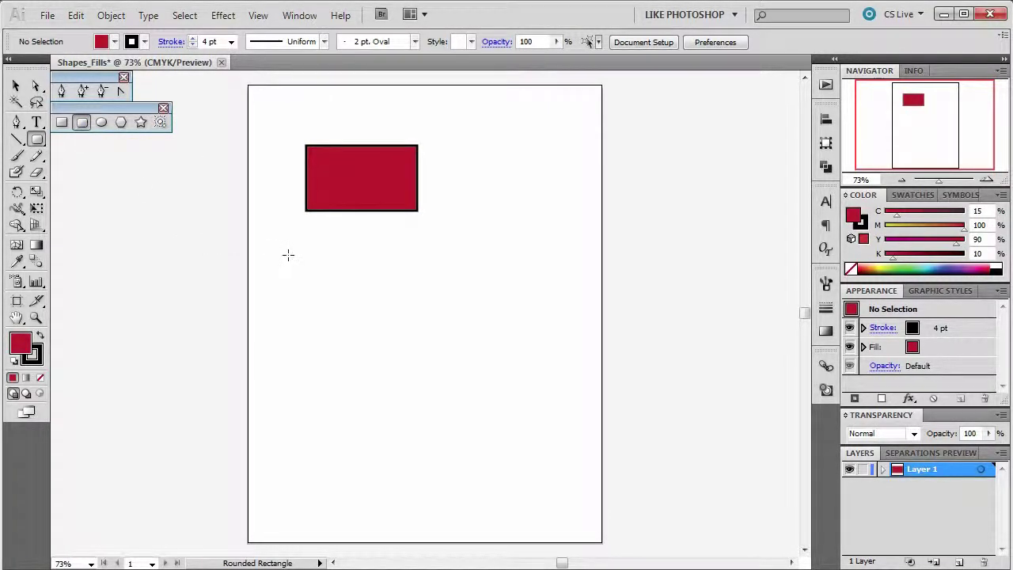
drag(277, 240, 421, 367)
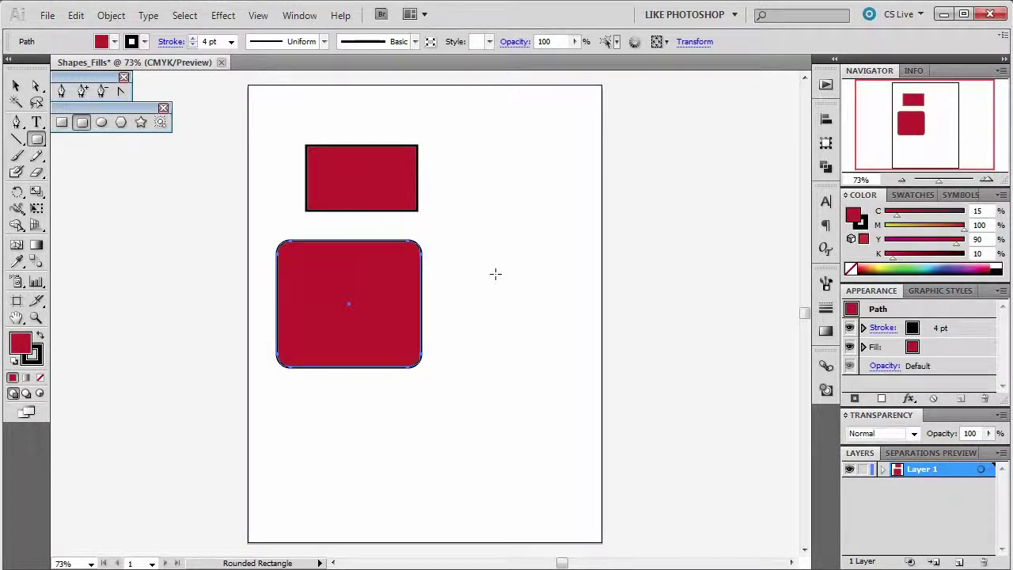
click(526, 263)
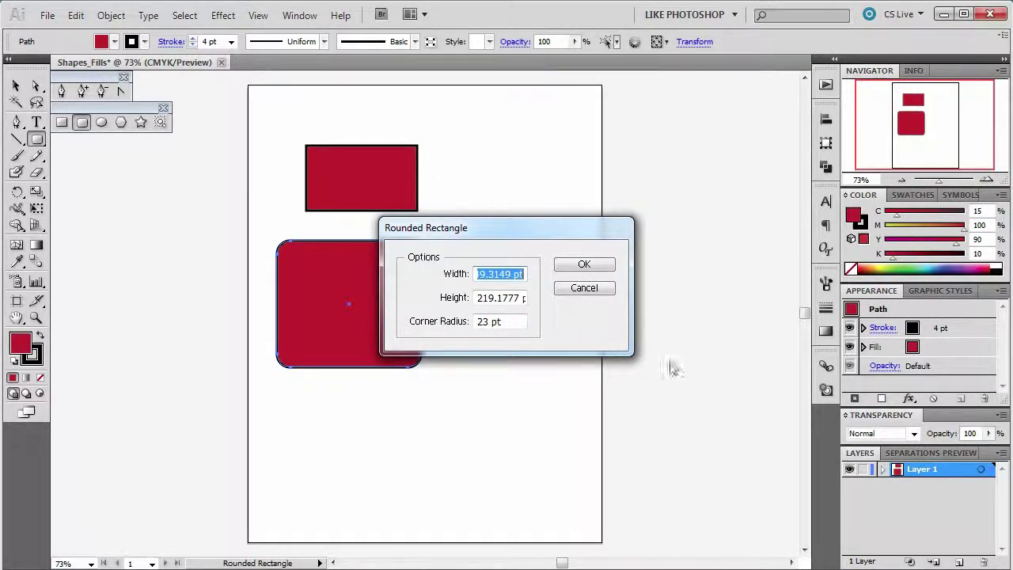
click(592, 288)
click(504, 289)
click(584, 288)
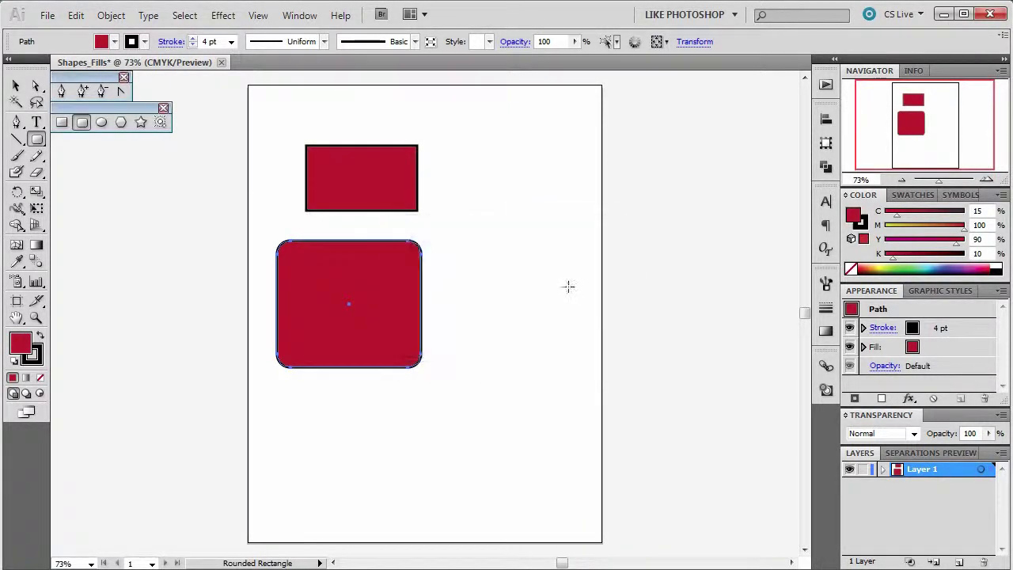
key(Delete)
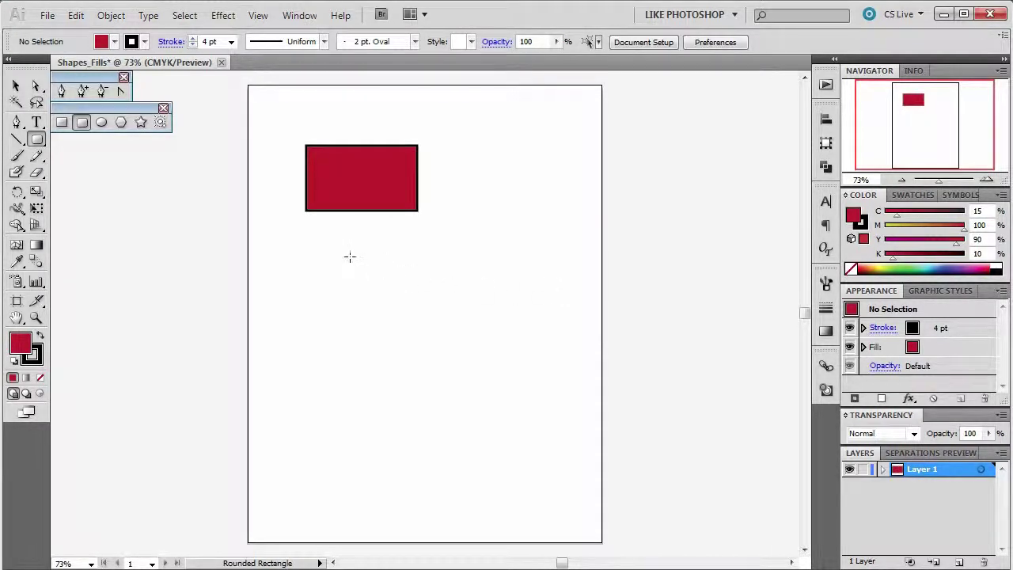
click(392, 291)
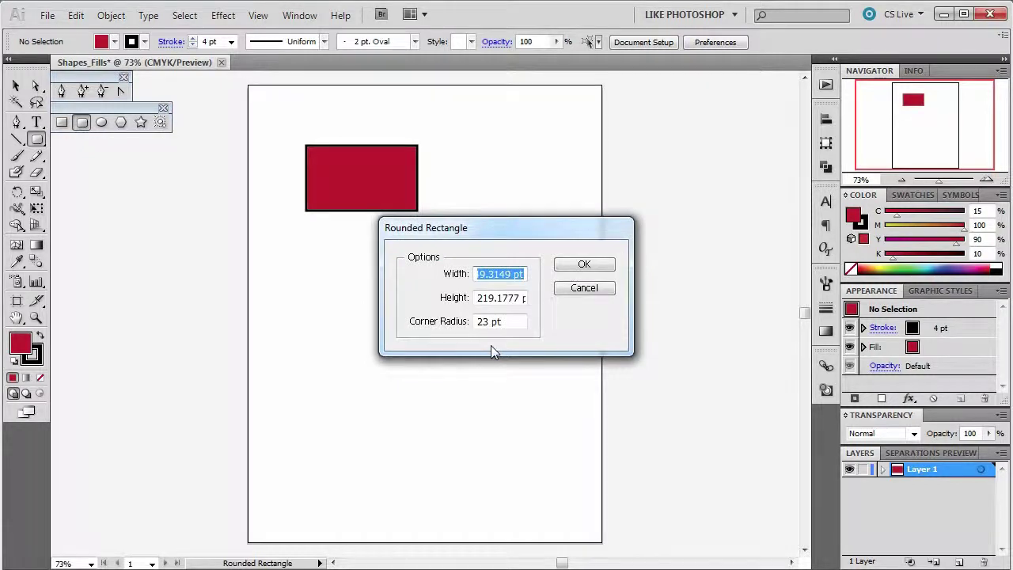
- Draw a 23 pt rounded rectangle below the first rectangle
click(606, 288)
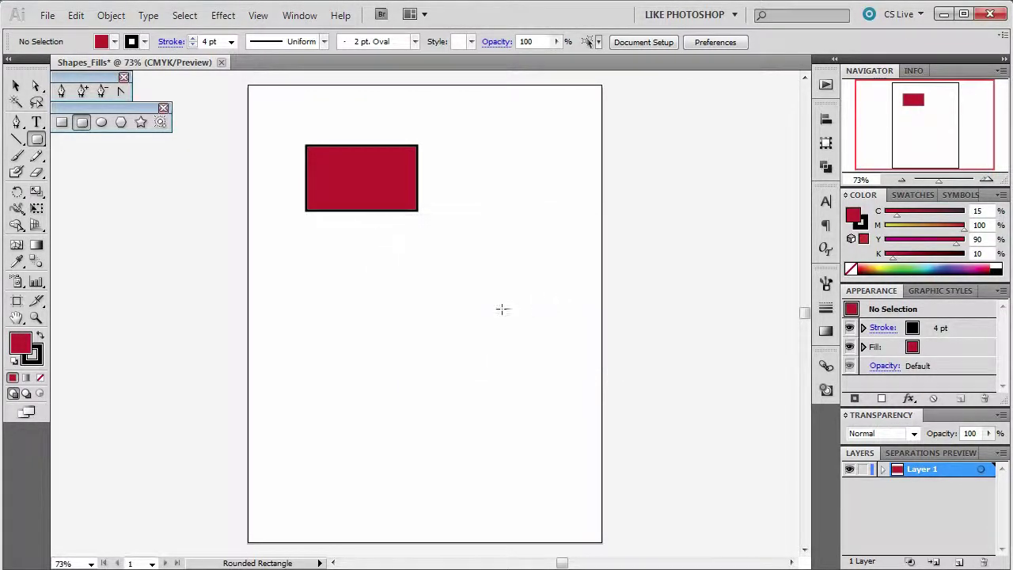
click(477, 310)
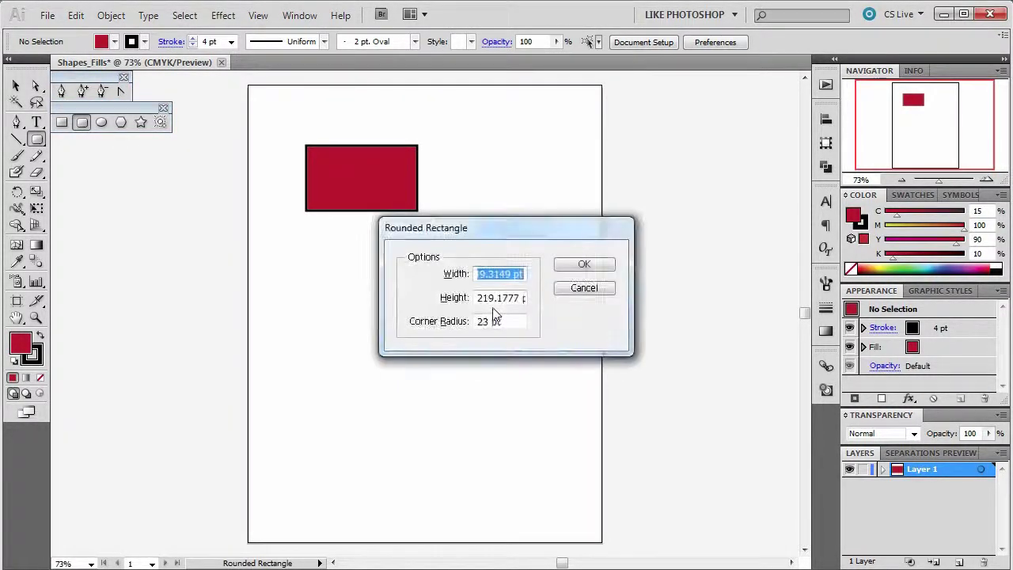
click(582, 290)
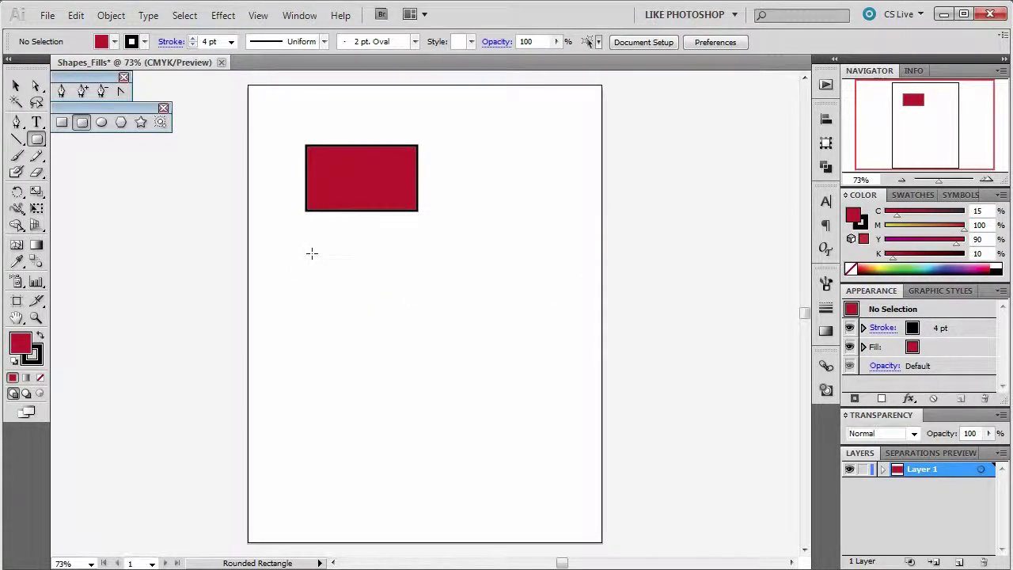
drag(311, 252, 466, 369)
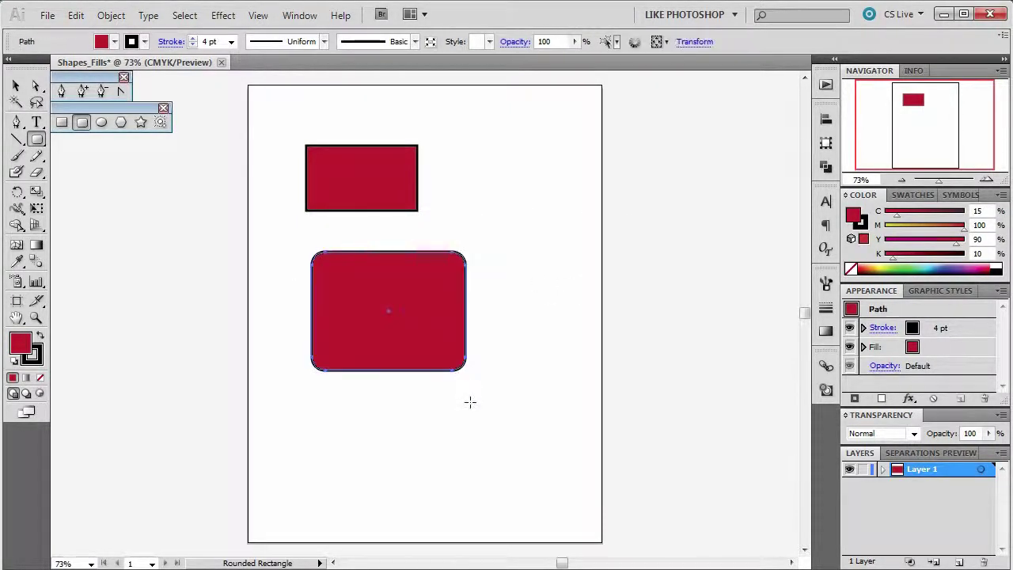
- Create a second rounded rectangle with a 12 pt corner radius
click(515, 314)
double_click(488, 322)
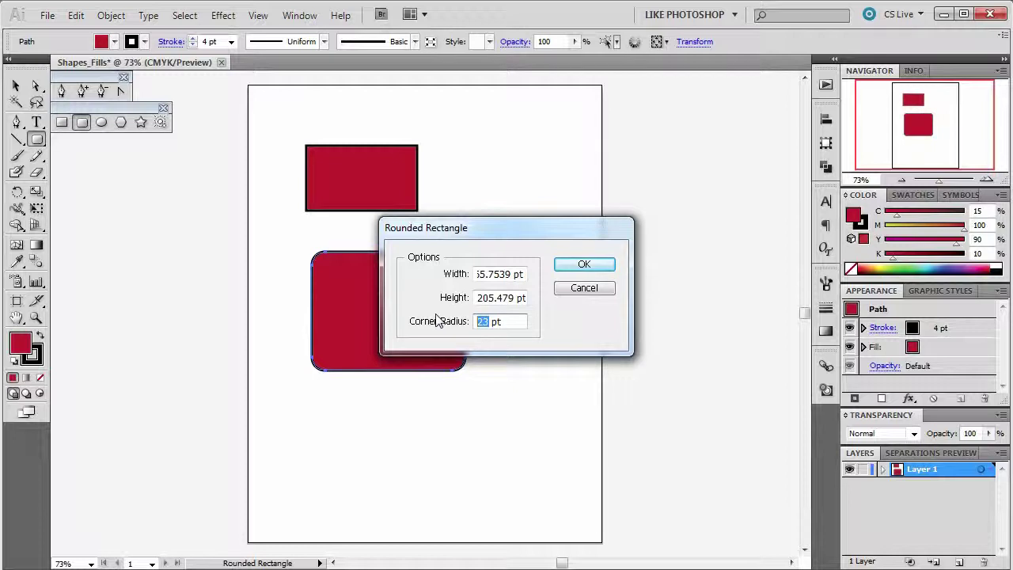
text(12)
click(577, 267)
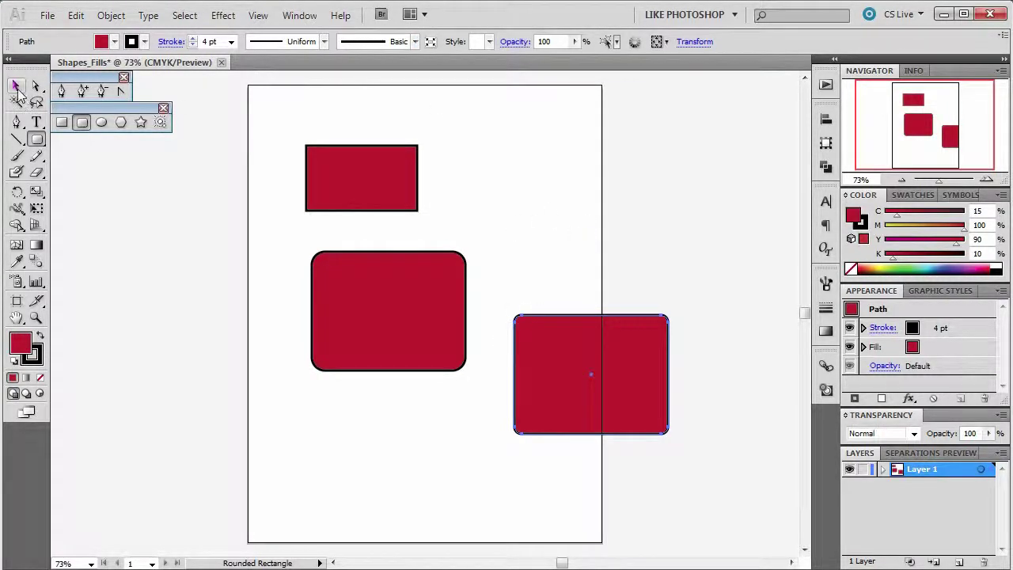
- Move the 12 pt rounded rectangle lower, widen it past the artboard edge, then delete it
click(16, 87)
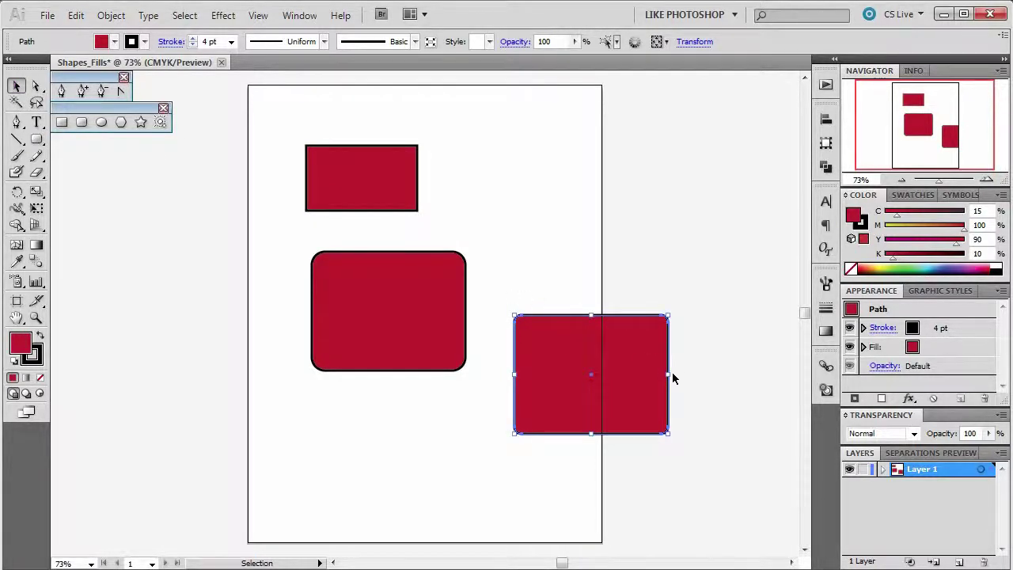
drag(664, 372, 424, 441)
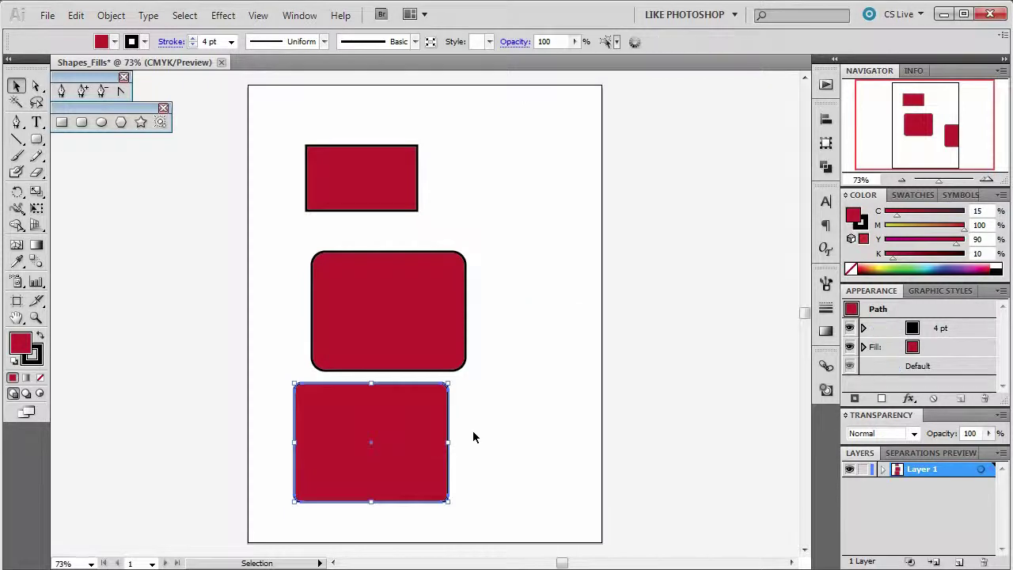
click(473, 437)
click(442, 441)
drag(446, 441, 639, 435)
click(680, 427)
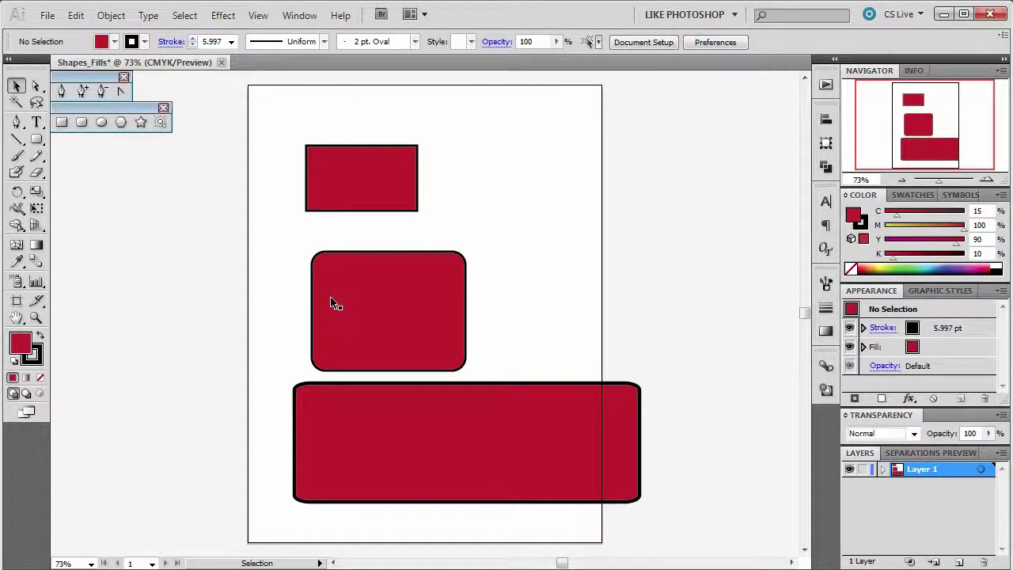
click(446, 404)
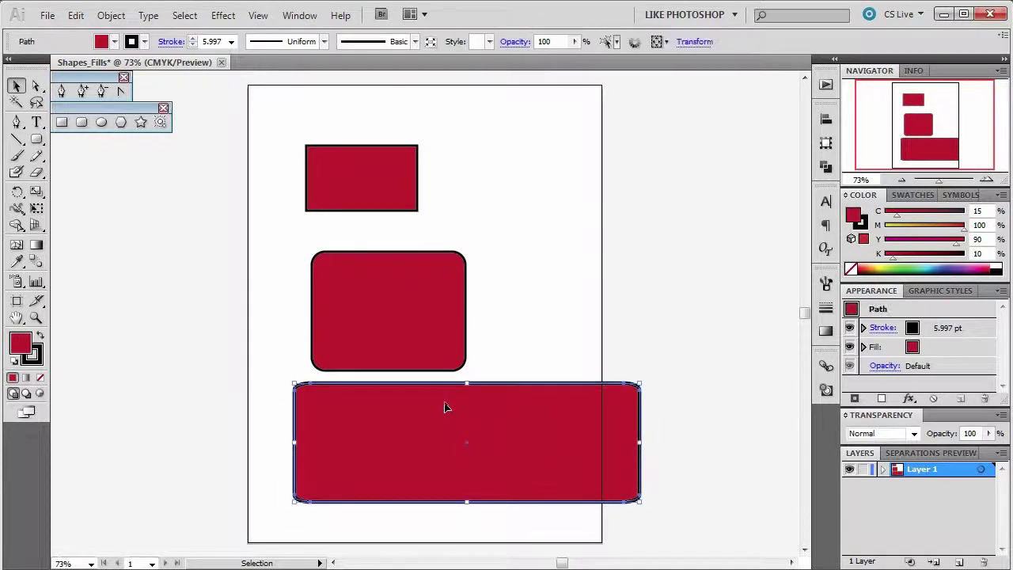
key(Delete)
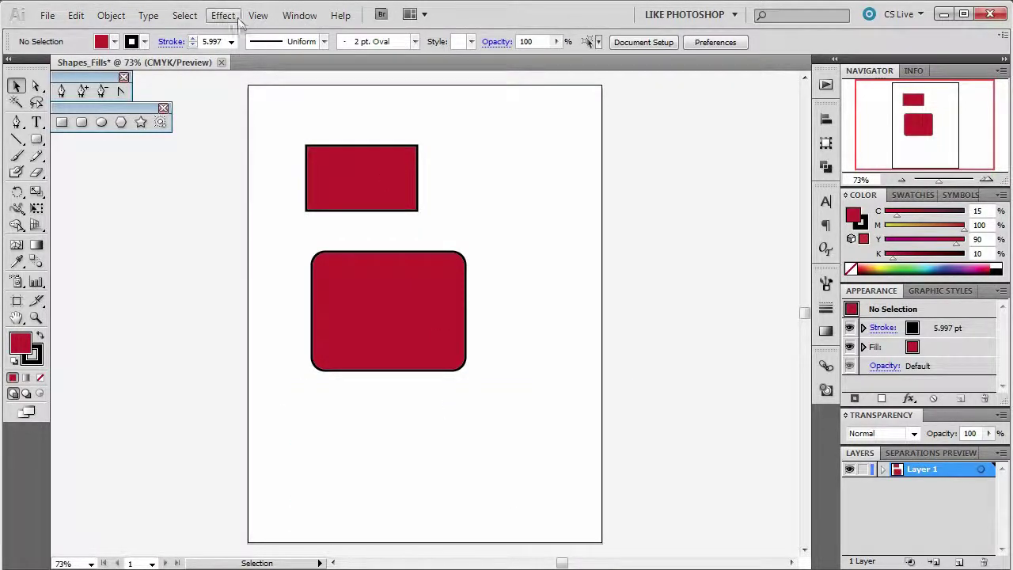
- Turn on rulers around the document
click(257, 16)
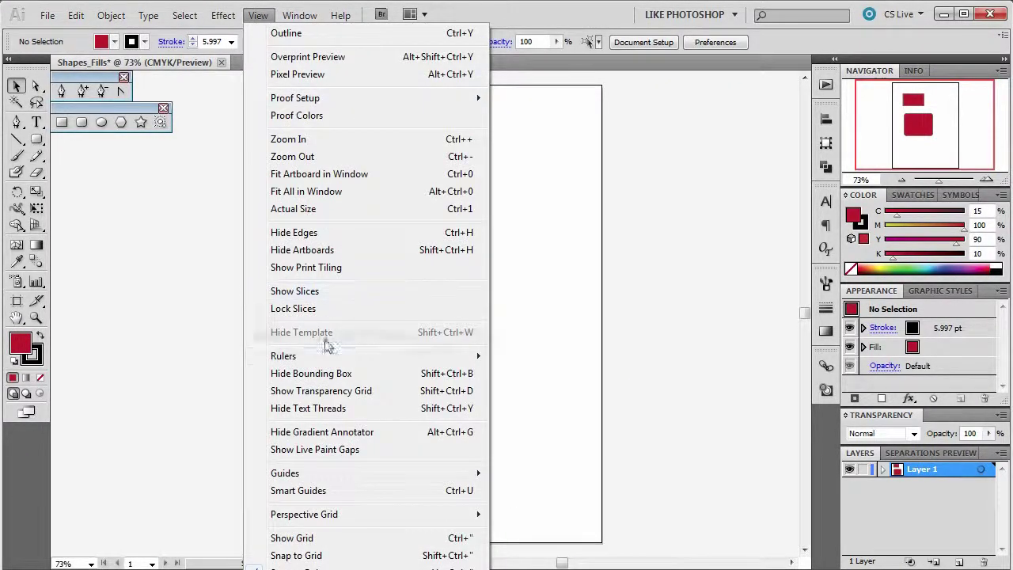
mouse_move(326, 357)
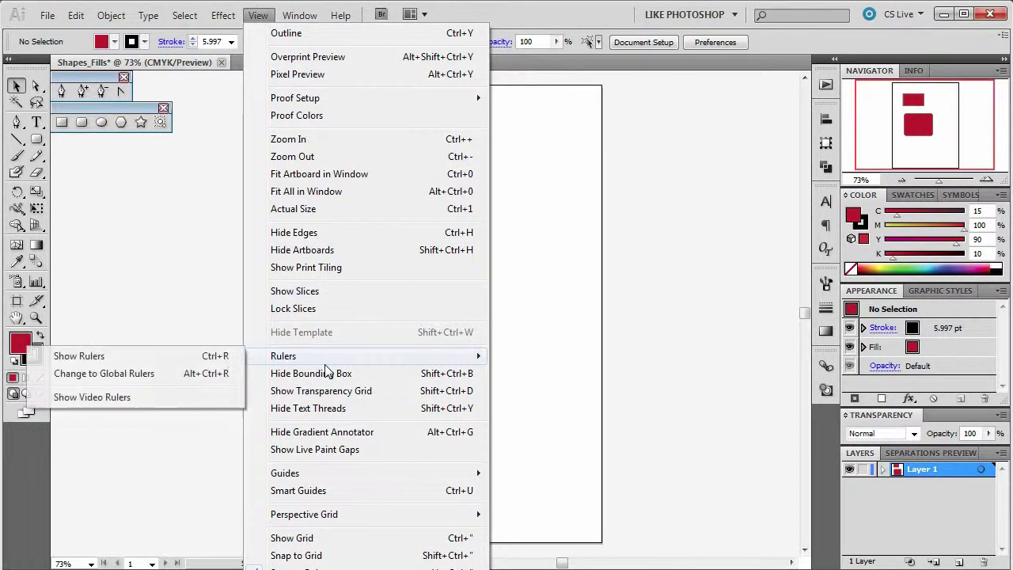
click(189, 360)
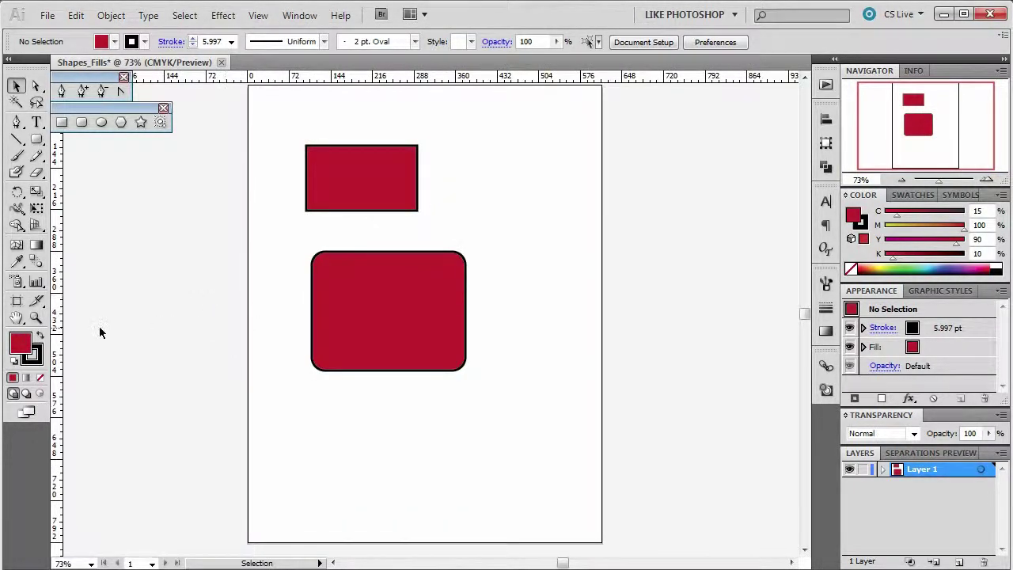
- Pull vertical guides near the right edge and a horizontal guide across the large rounded rectangle
drag(54, 315, 493, 309)
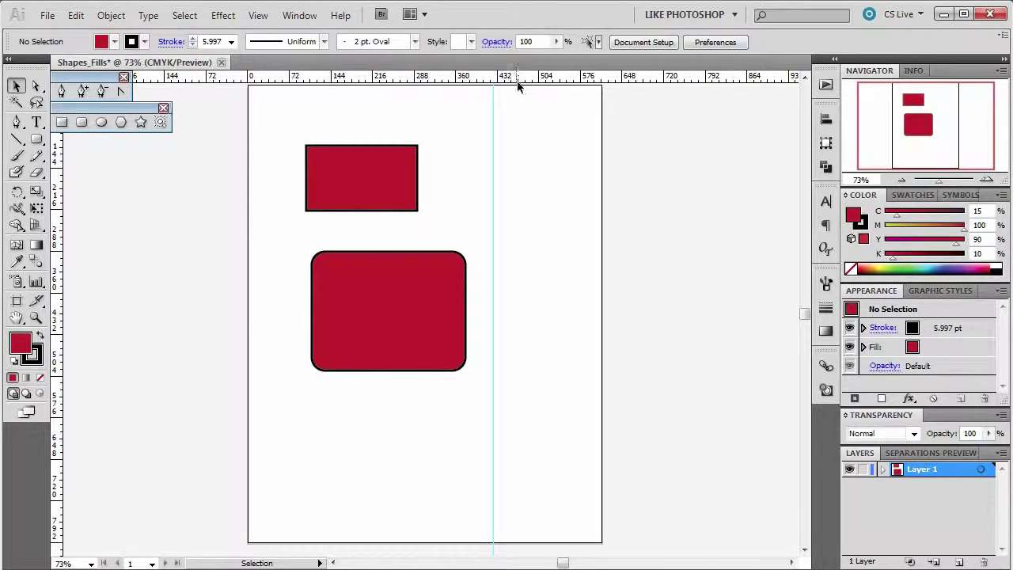
drag(518, 77, 501, 250)
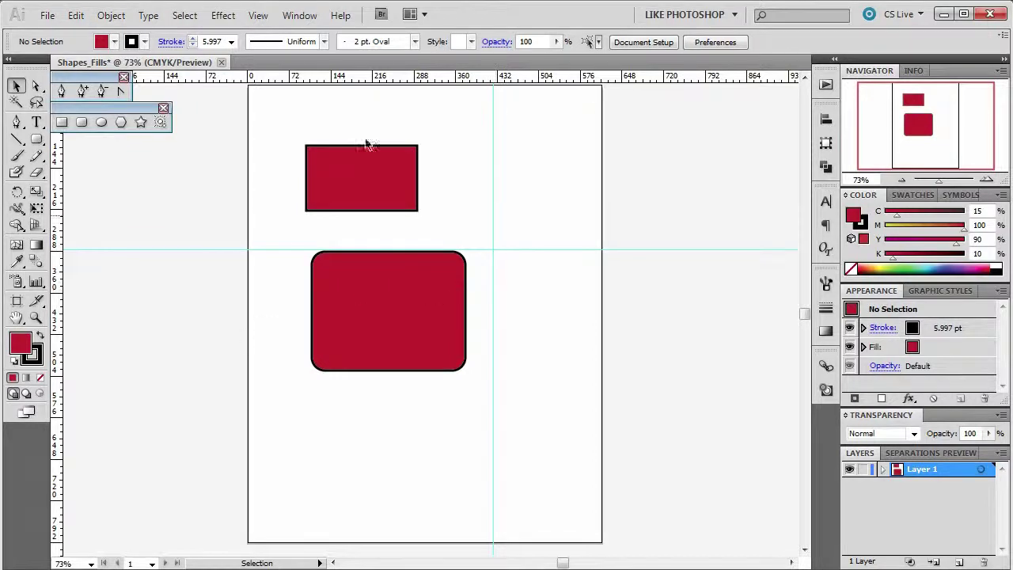
drag(57, 244, 590, 244)
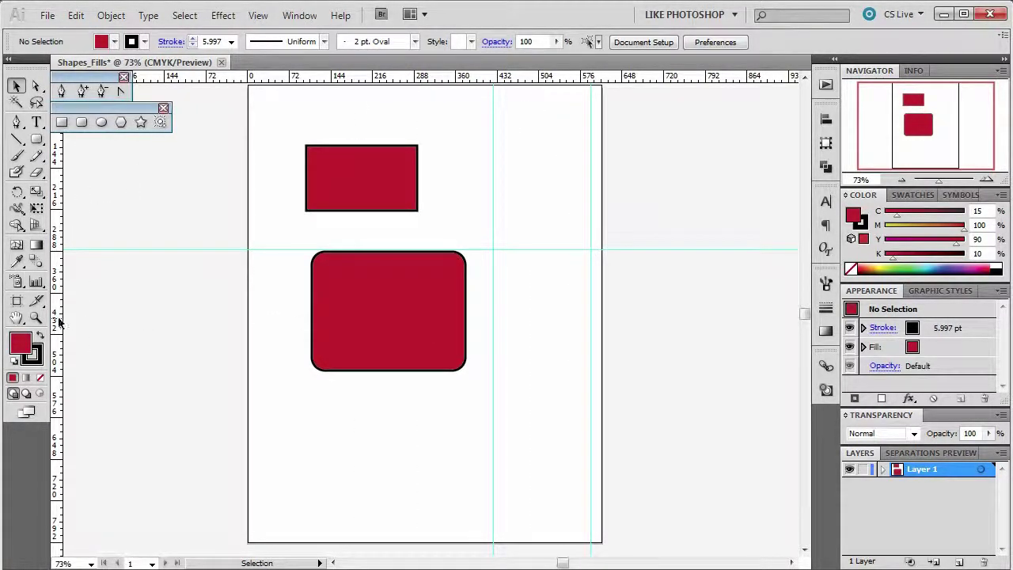
drag(335, 76, 360, 319)
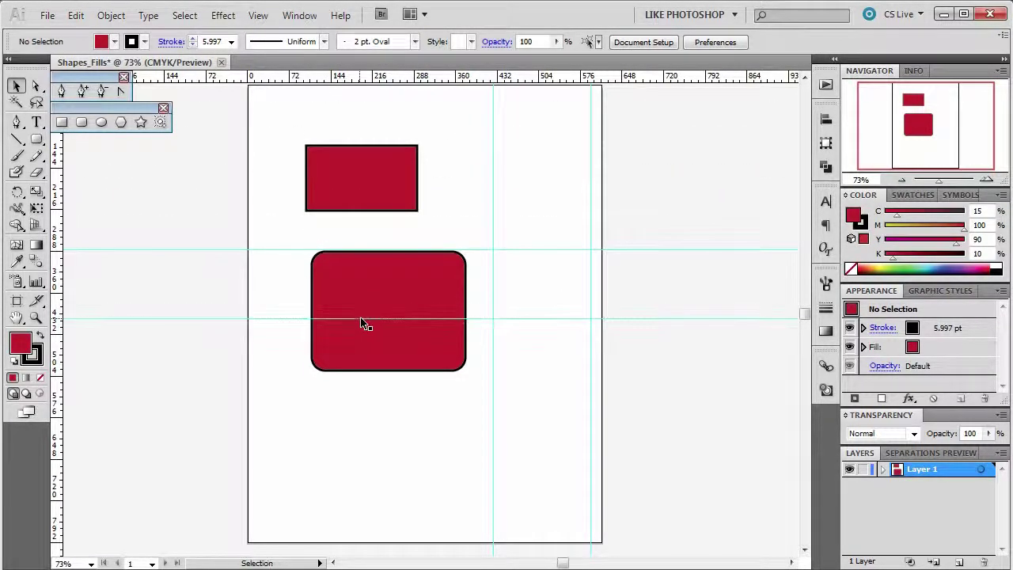
click(36, 140)
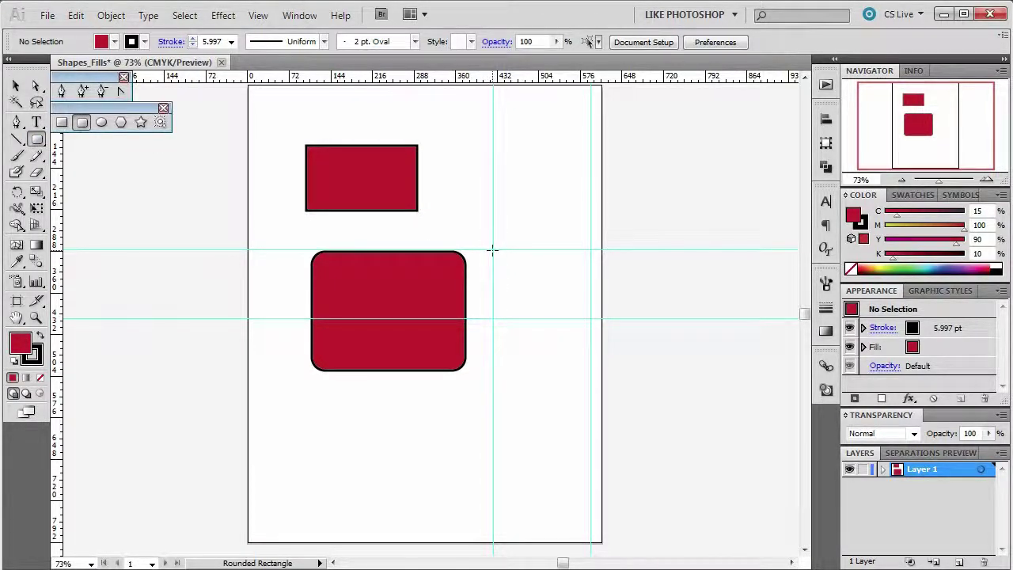
- Draw a smaller rounded rectangle in the guide box right of the large one, then deselect
drag(494, 250, 590, 317)
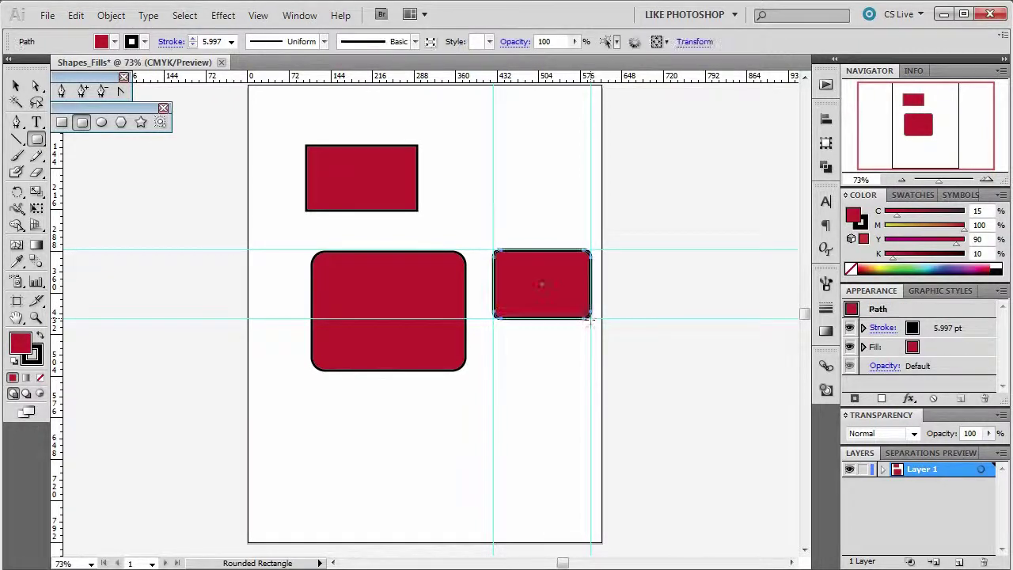
click(14, 85)
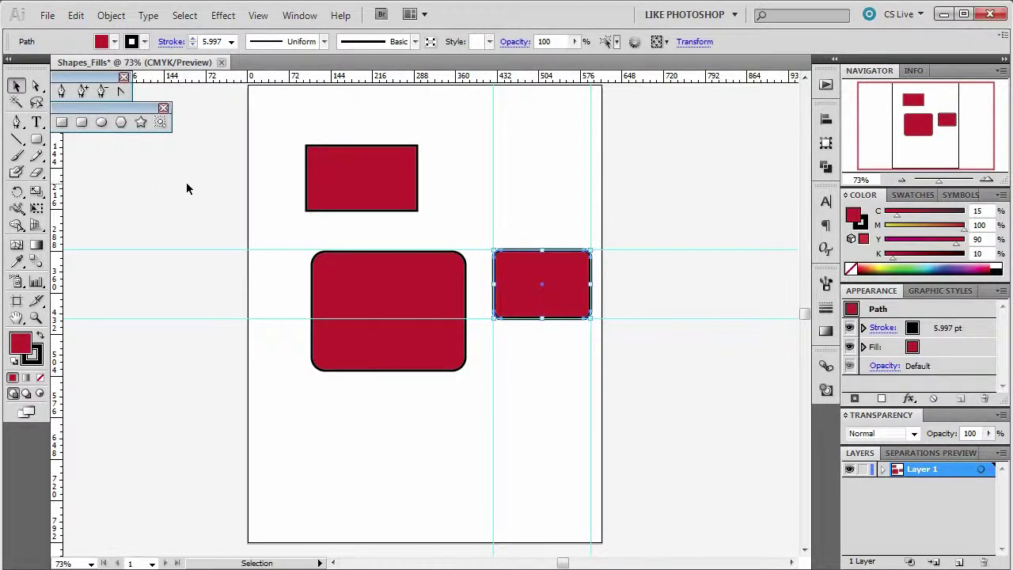
click(571, 231)
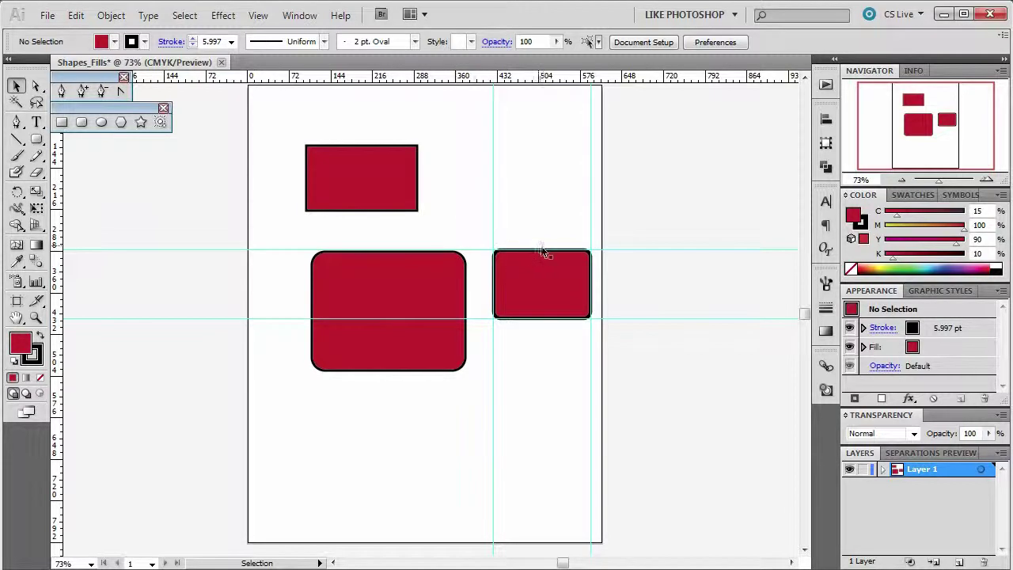
- Draw a circle between the vertical guides above the small rounded rectangle, then open Polygon settings
click(102, 122)
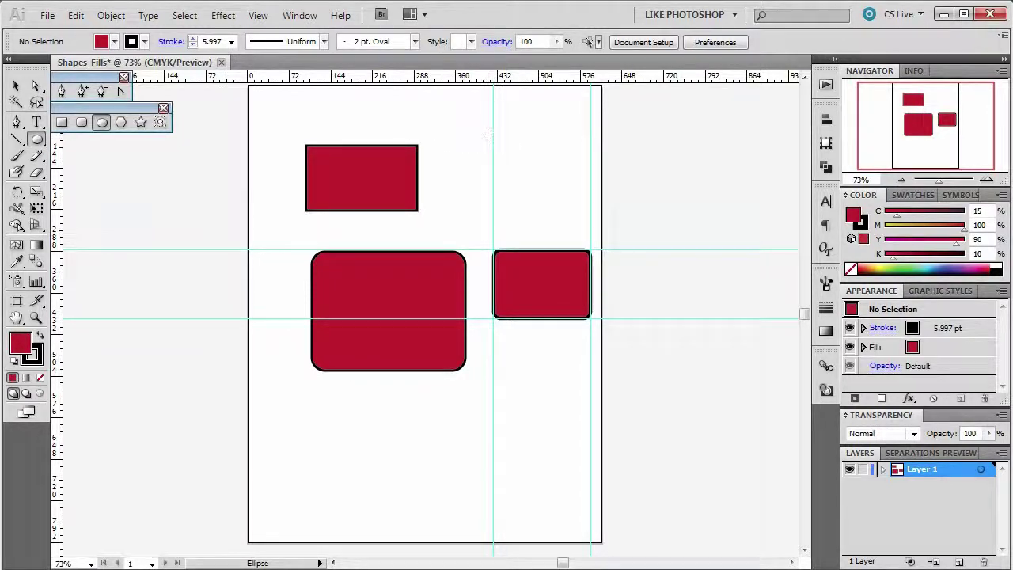
drag(495, 129, 590, 207)
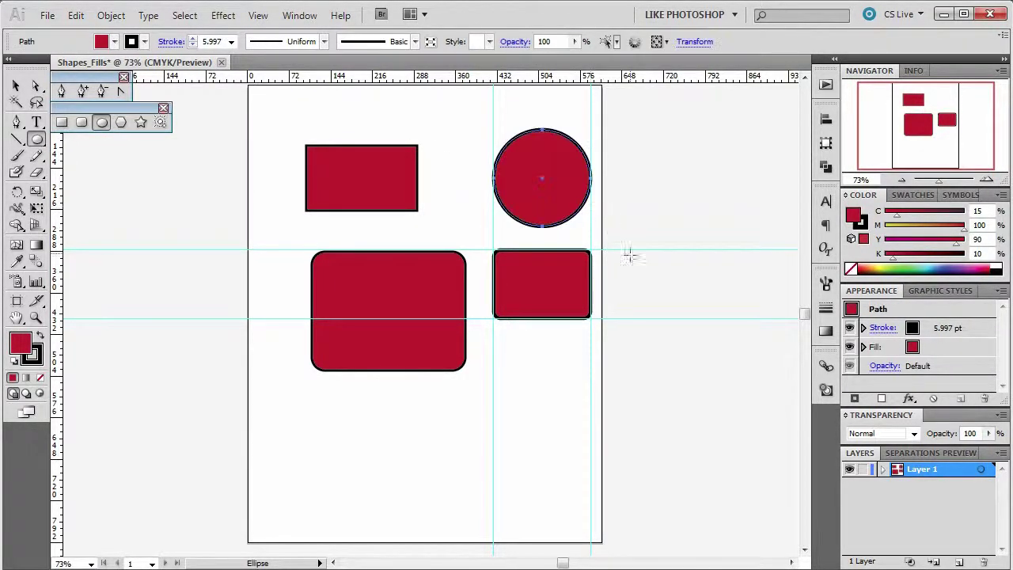
click(121, 123)
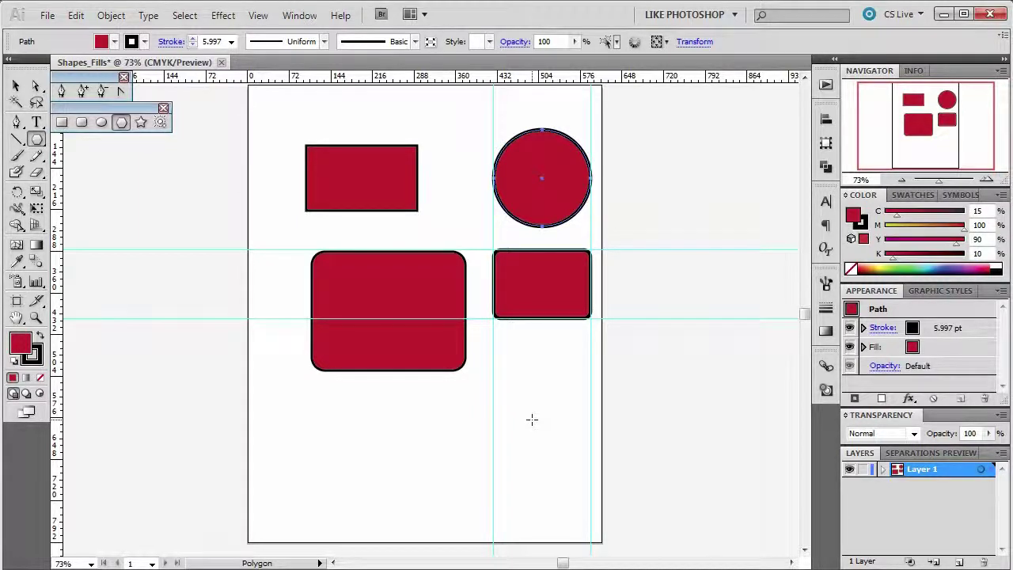
click(532, 419)
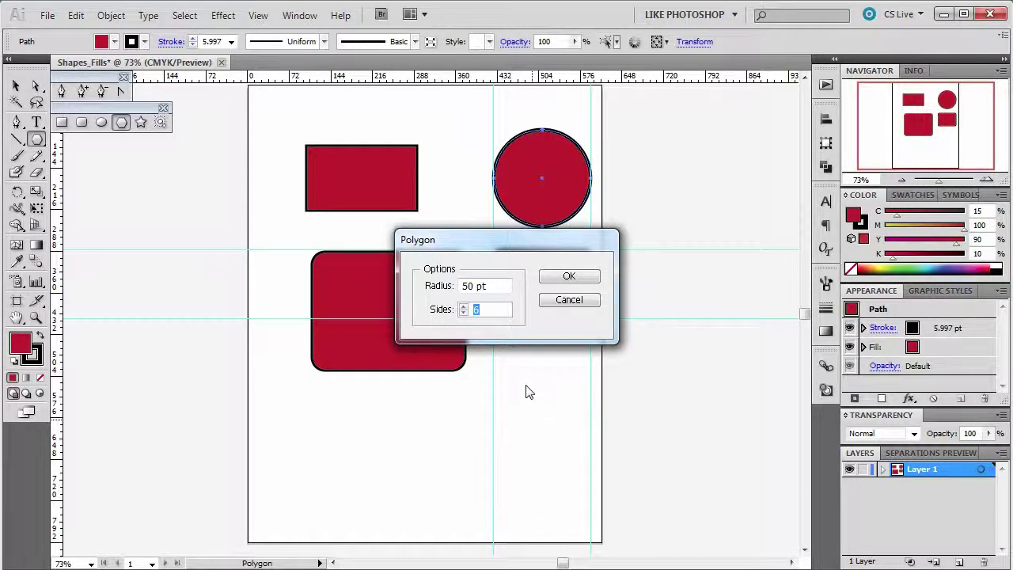
- Create a 3-sided triangle, then an 8-sided octagon with an 80 pt radius
click(464, 313)
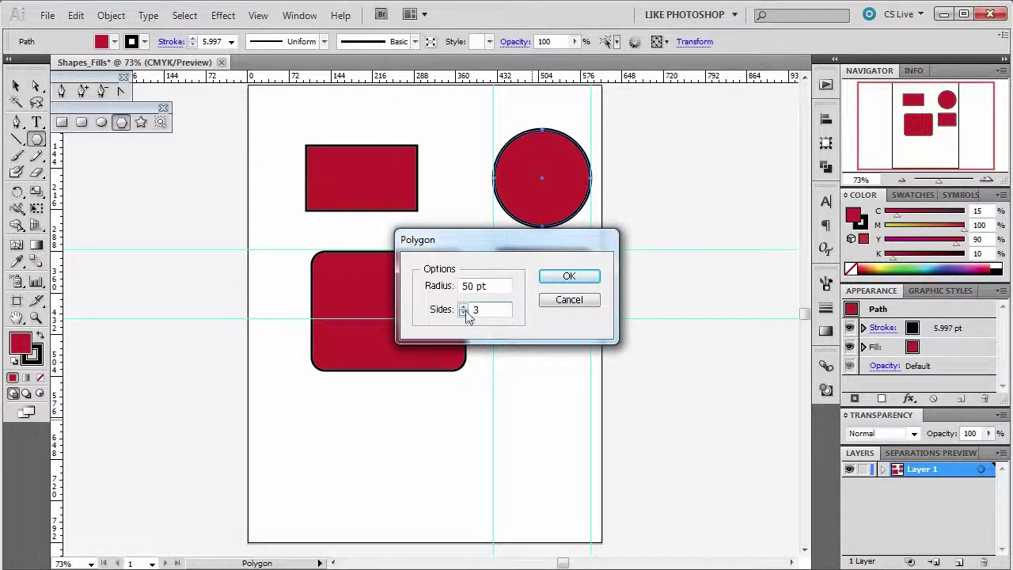
click(569, 279)
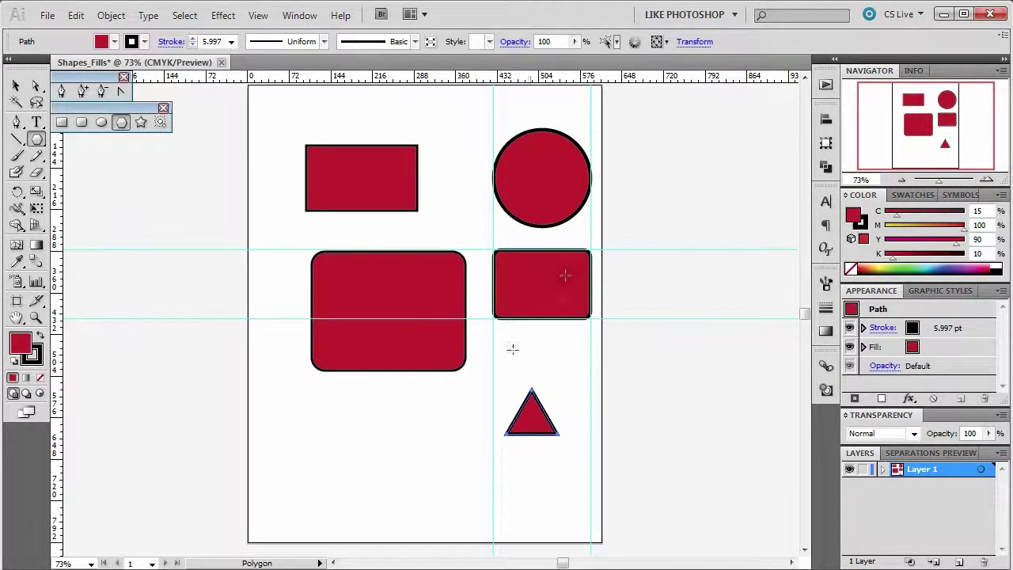
click(341, 437)
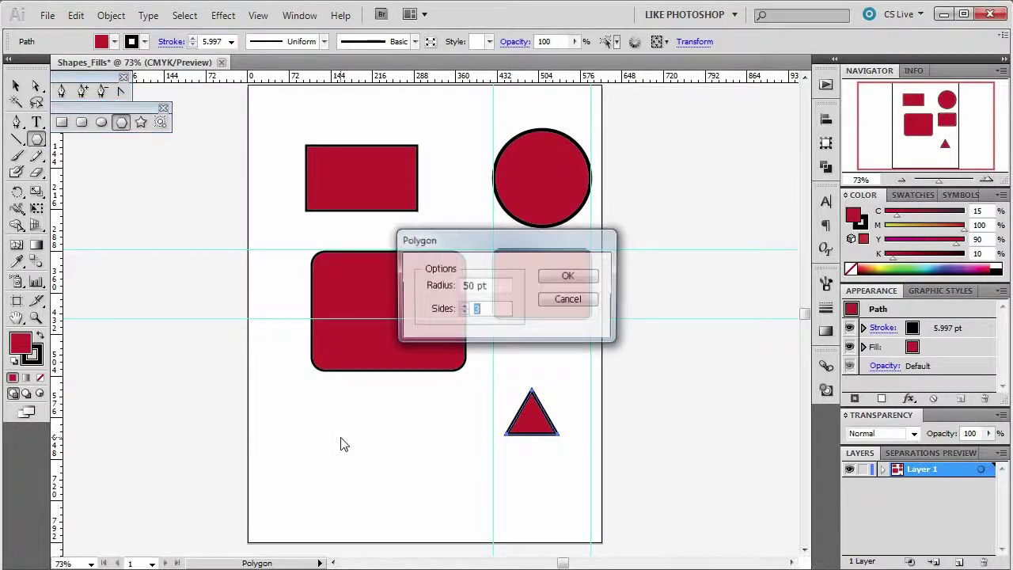
click(464, 307)
click(464, 307)
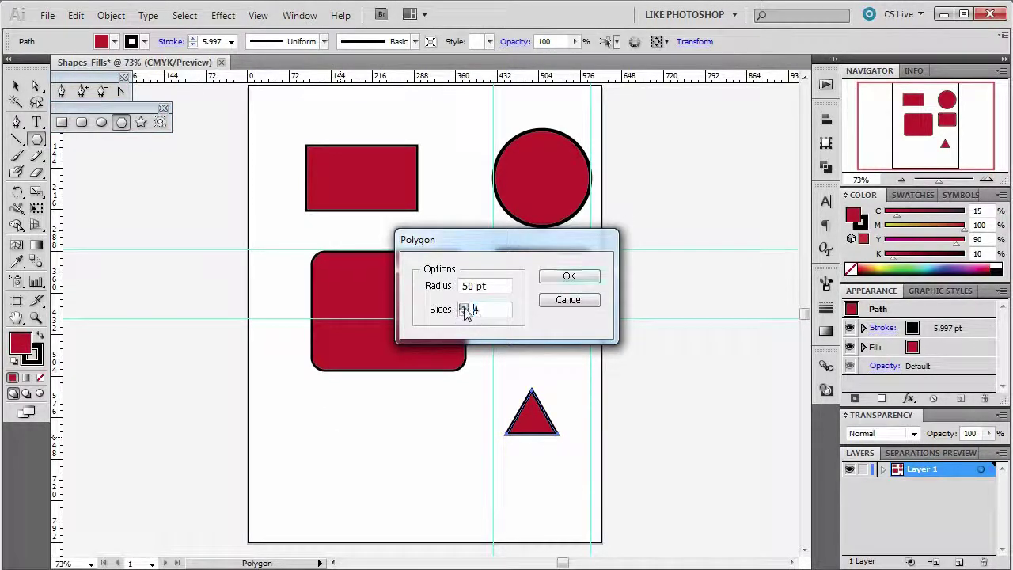
click(463, 307)
click(464, 307)
click(464, 307)
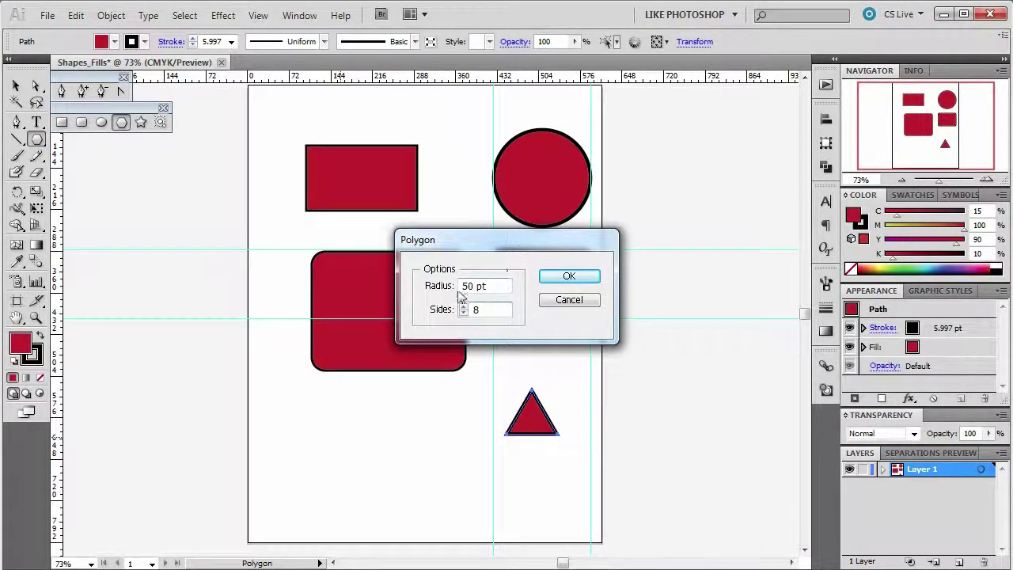
drag(473, 286, 428, 288)
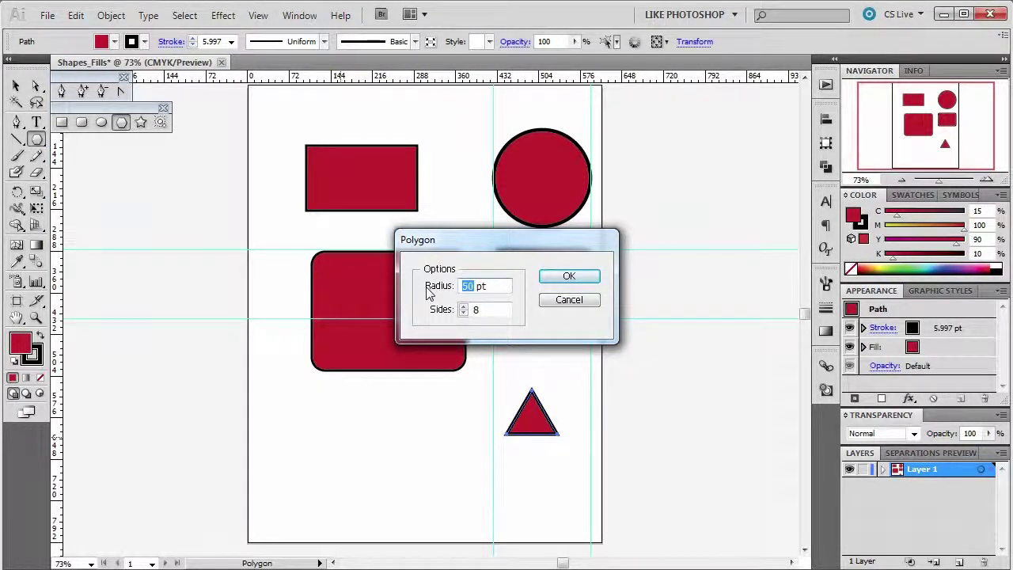
text(80)
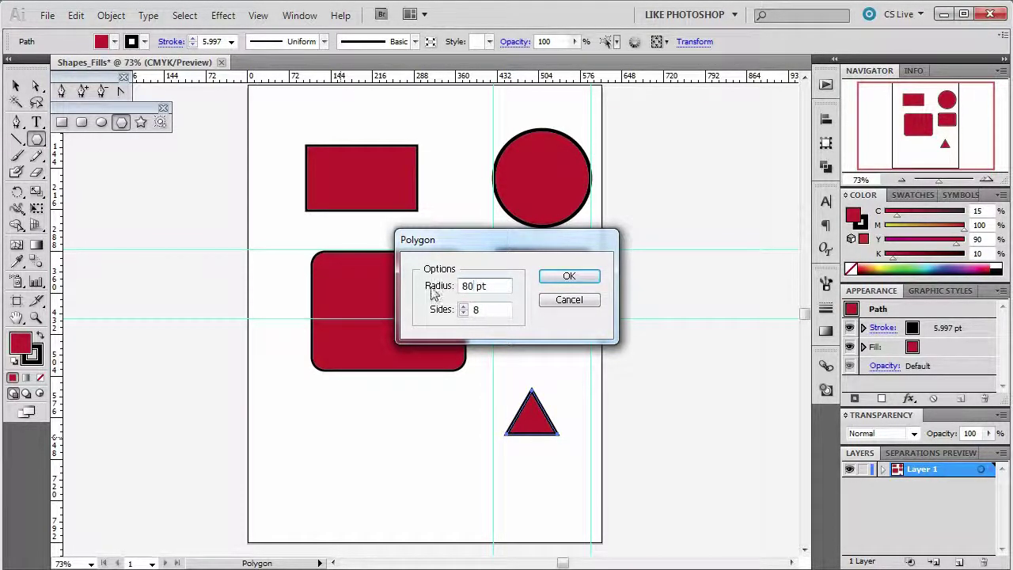
click(567, 279)
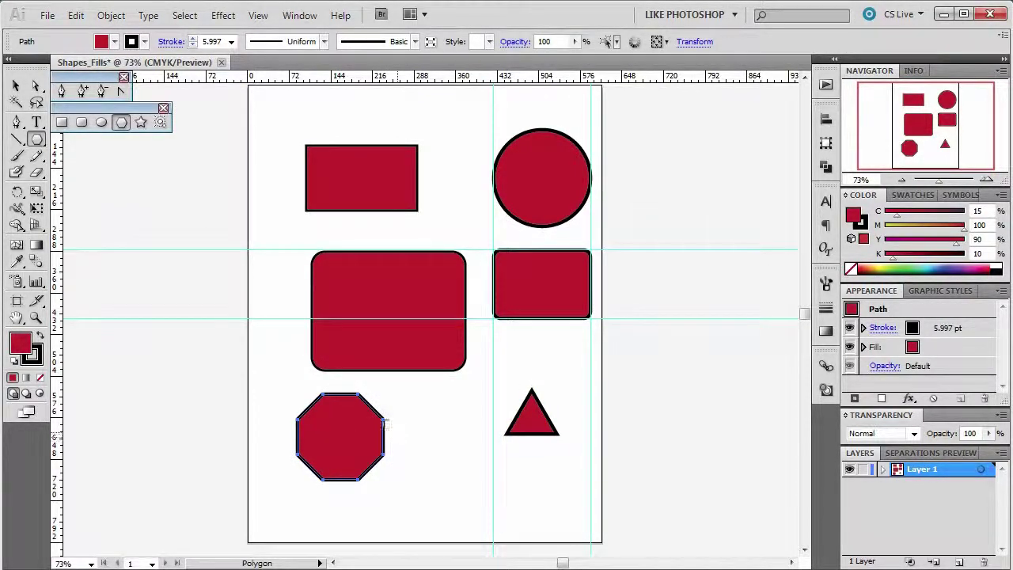
- Add two stacked seven-point stars between the octagon and the triangle
click(139, 123)
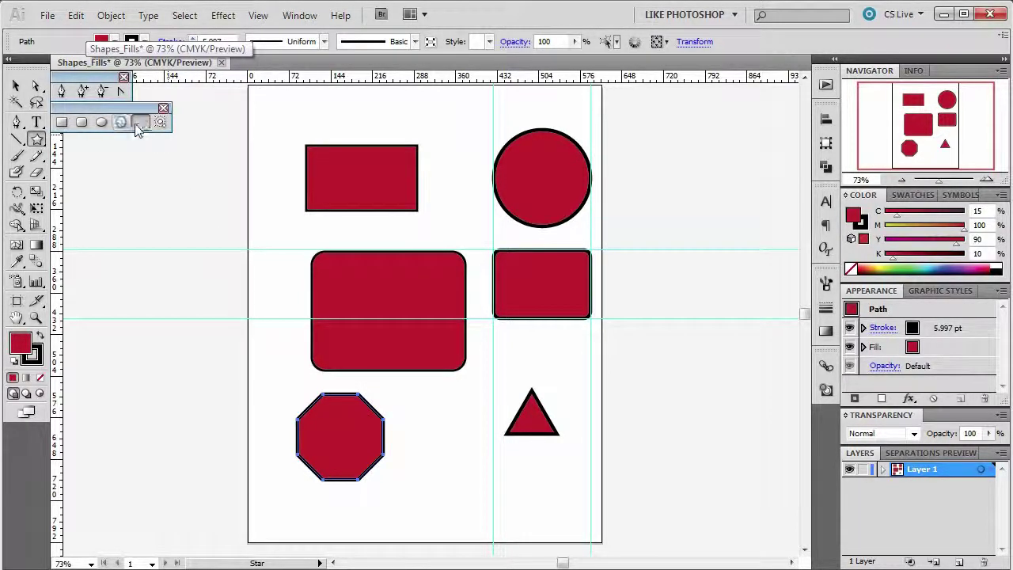
click(447, 438)
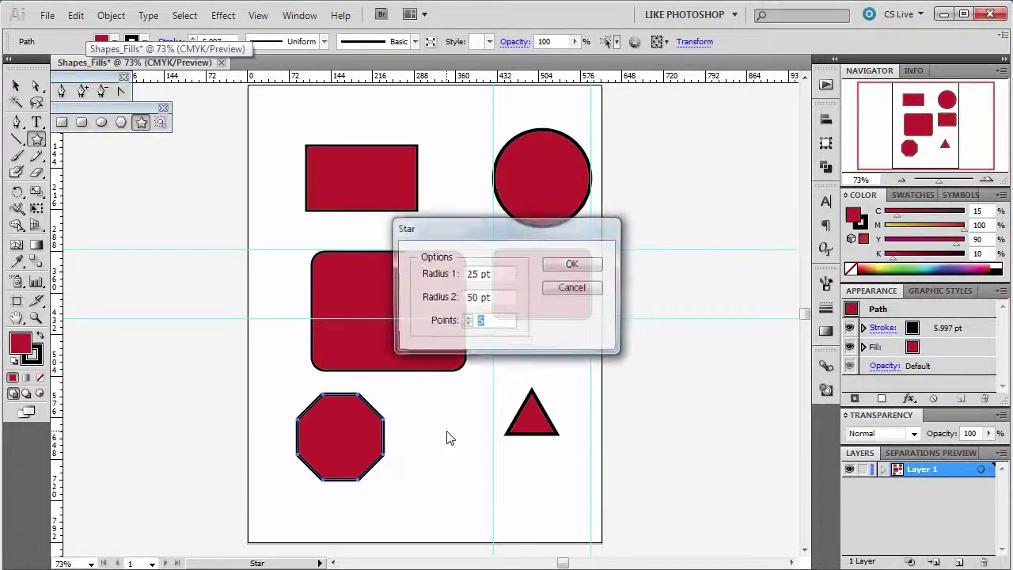
click(466, 318)
click(467, 318)
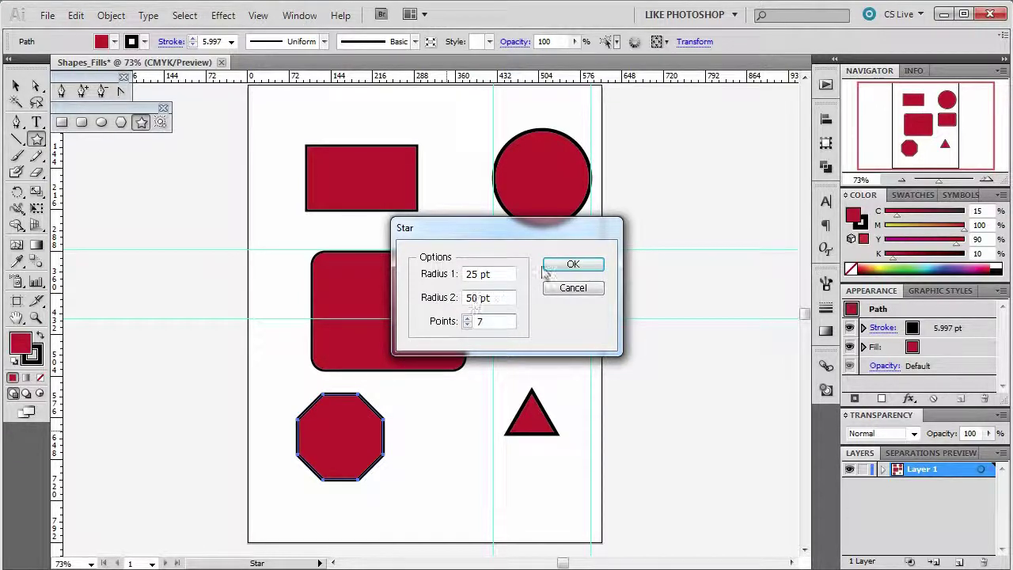
click(570, 265)
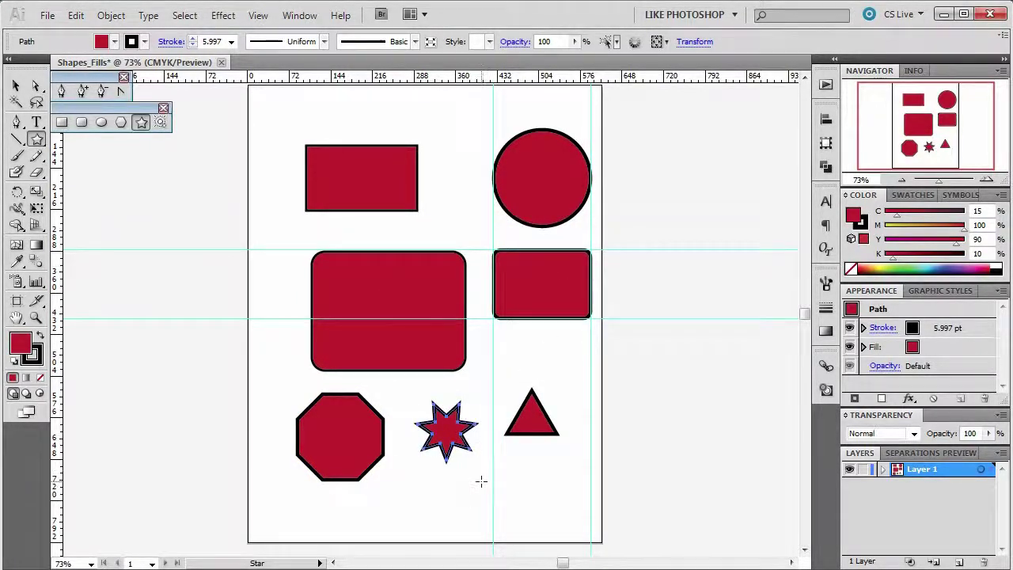
drag(447, 495, 475, 506)
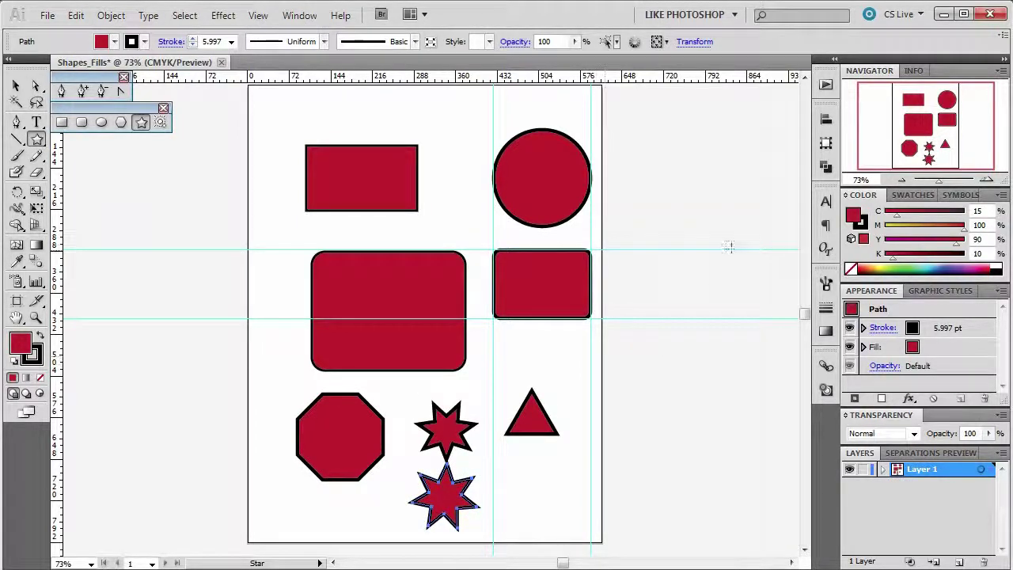
- Draw a cluster of small stars and one larger star right of the artboard
drag(673, 262, 682, 273)
drag(674, 215, 684, 225)
drag(697, 213, 711, 223)
click(732, 278)
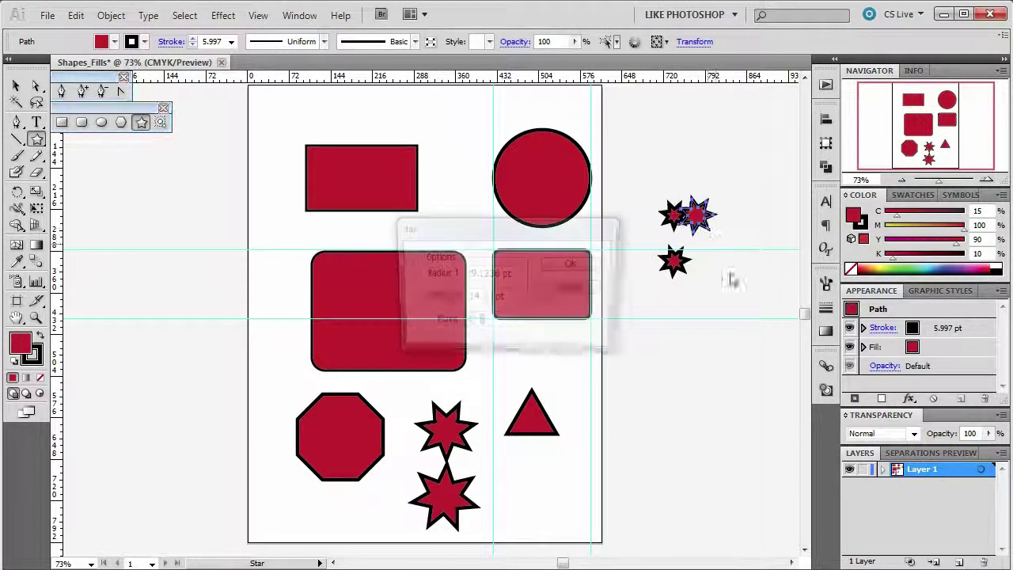
click(580, 289)
drag(709, 266, 726, 258)
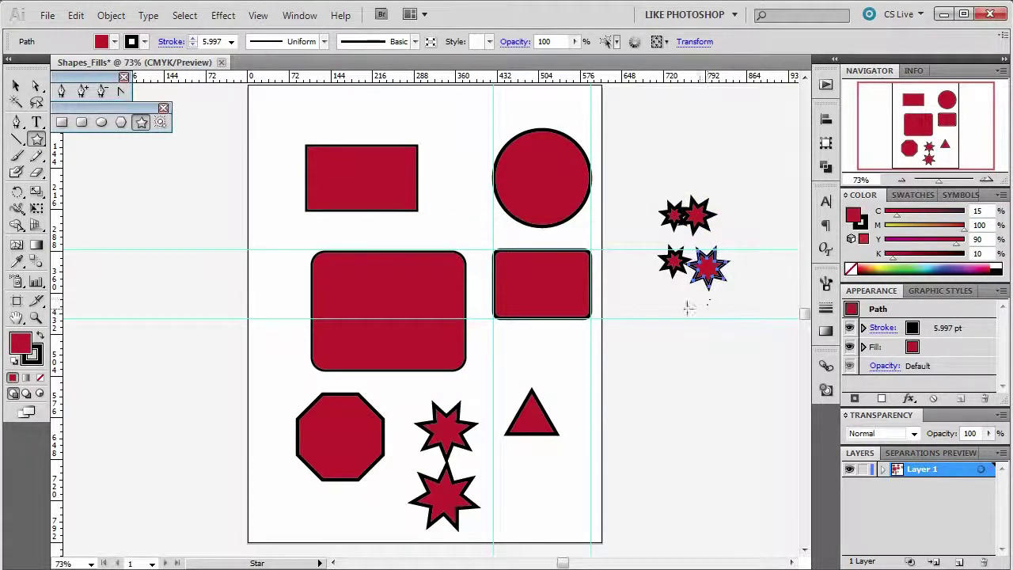
drag(687, 307, 693, 303)
drag(656, 304, 668, 293)
drag(676, 336, 695, 353)
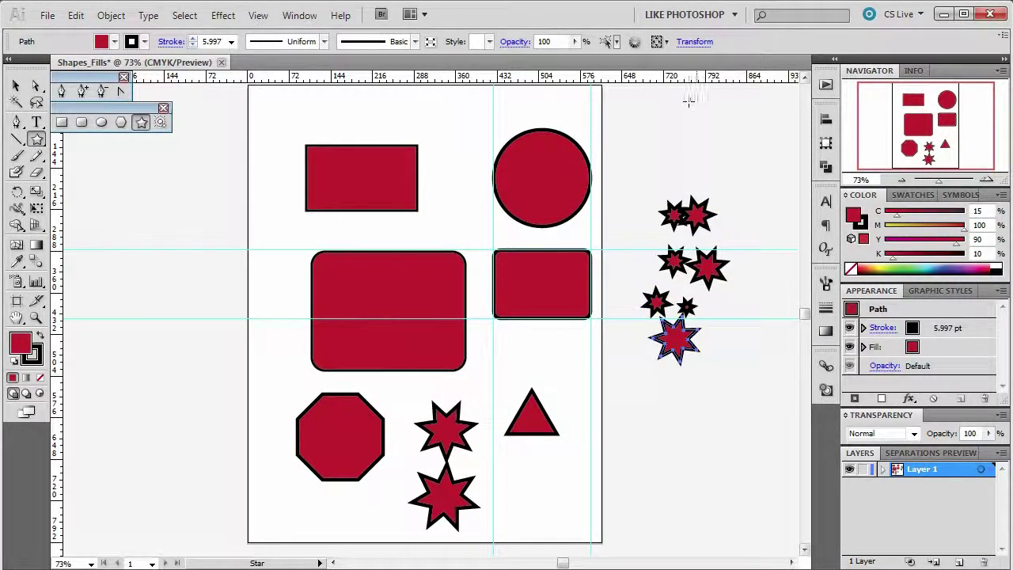
click(160, 124)
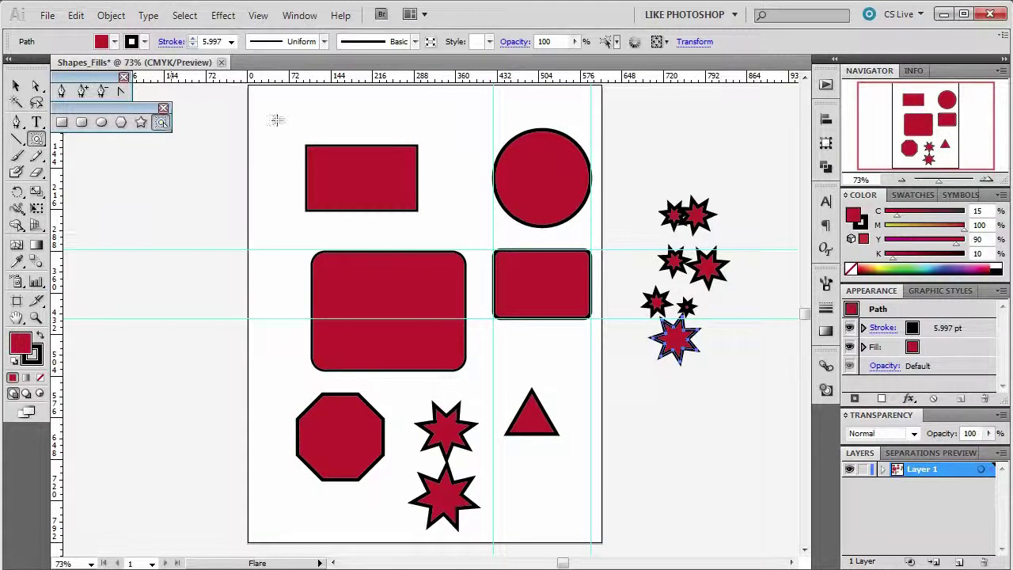
- Drop a lens flare at the artboard's top-left corner, deselect it, then select the large rounded rectangle
drag(260, 131, 224, 161)
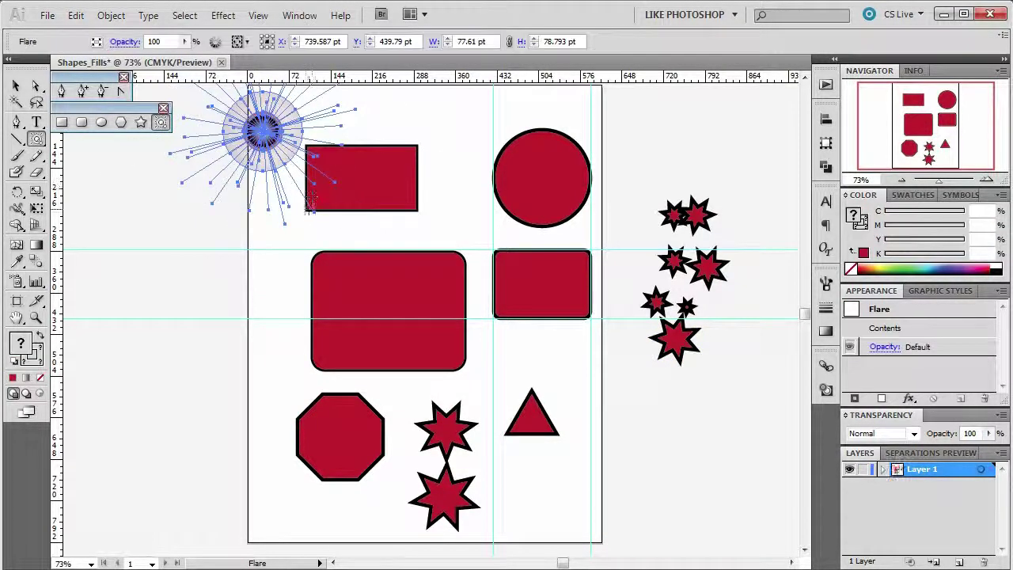
click(15, 84)
click(219, 283)
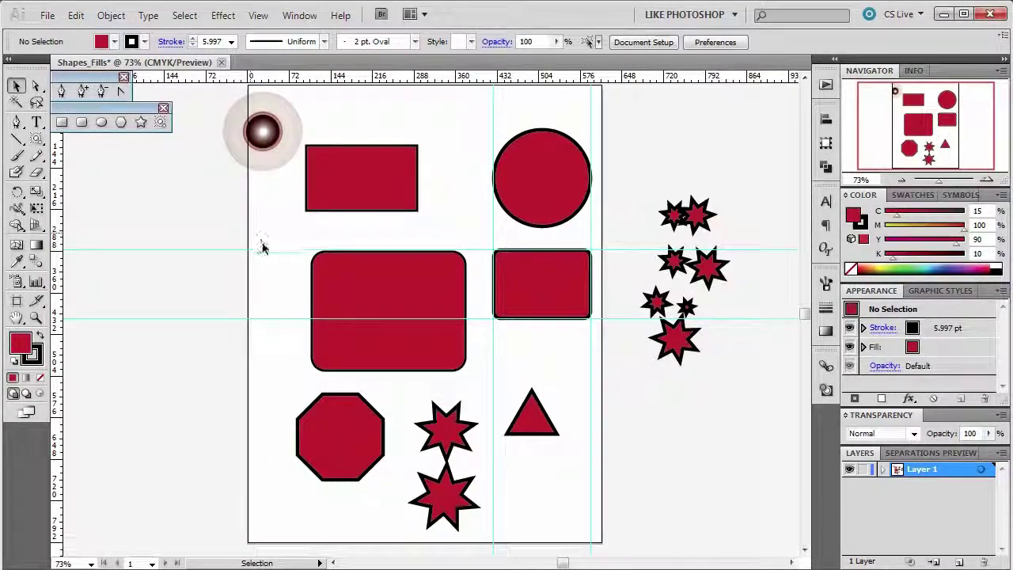
click(316, 274)
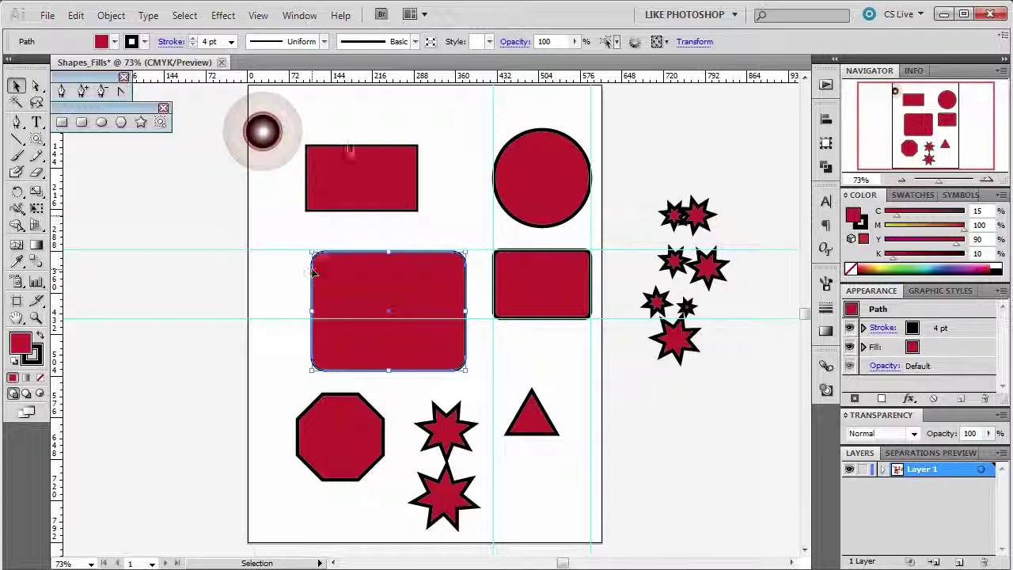